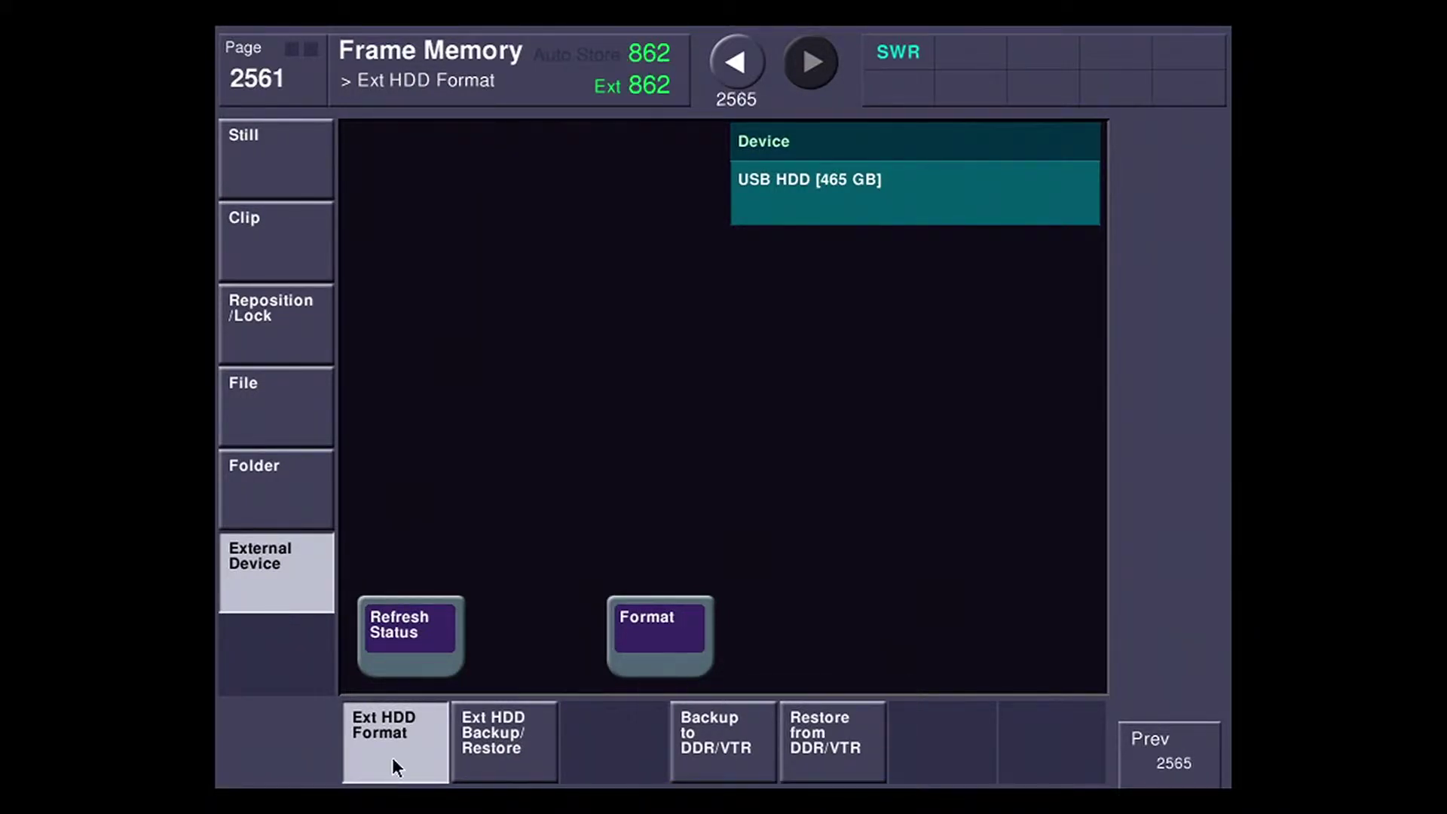
Switch from the External Device page to the Restore from DDR/VTR tab
{"action": "left_click", "coordinate": [836, 746]}
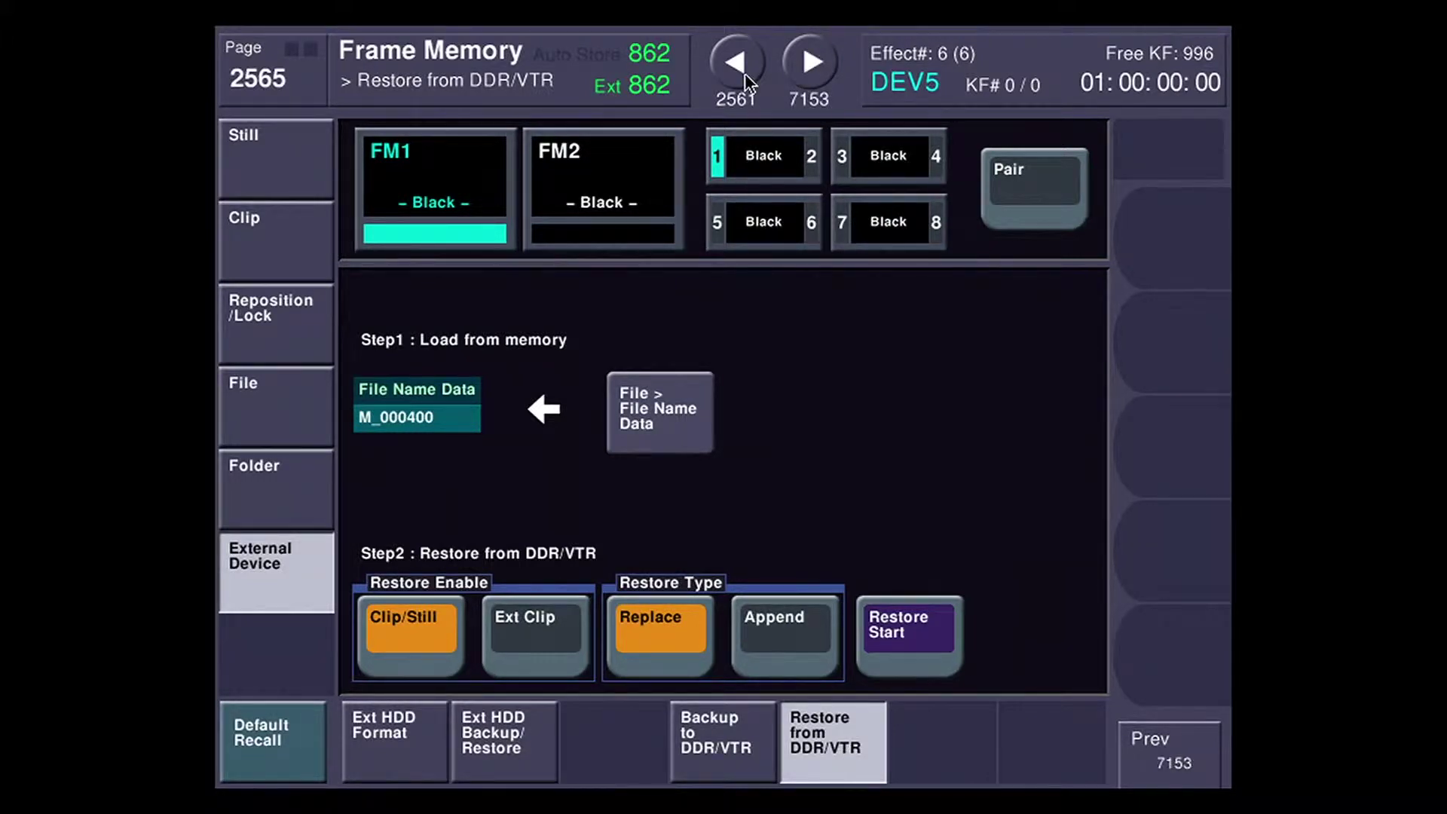
Pick M_003400 from the HDD file name data list, load it, and return to the restore page
{"action": "left_click", "coordinate": [649, 433]}
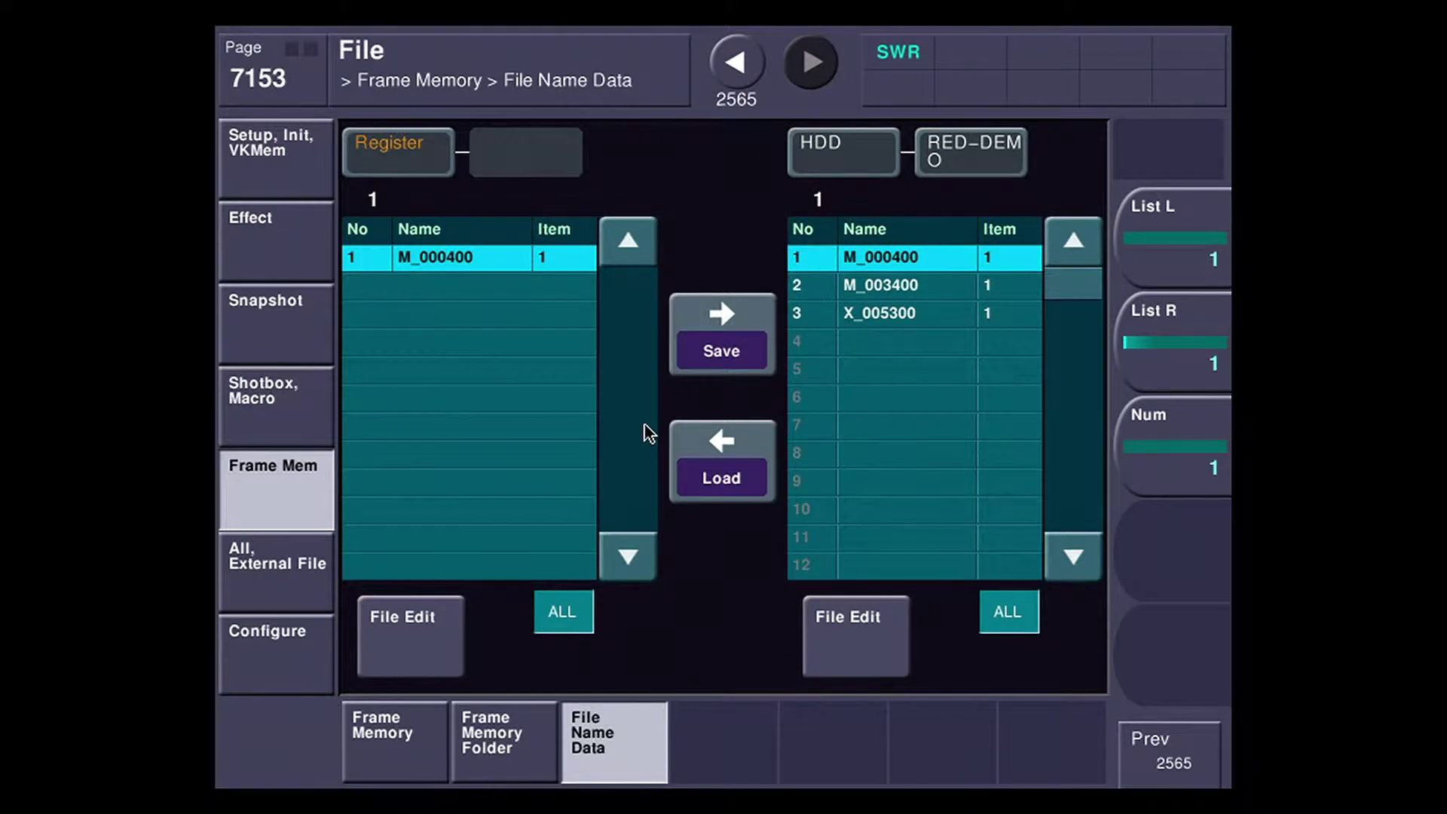
{"action": "left_click", "coordinate": [949, 288]}
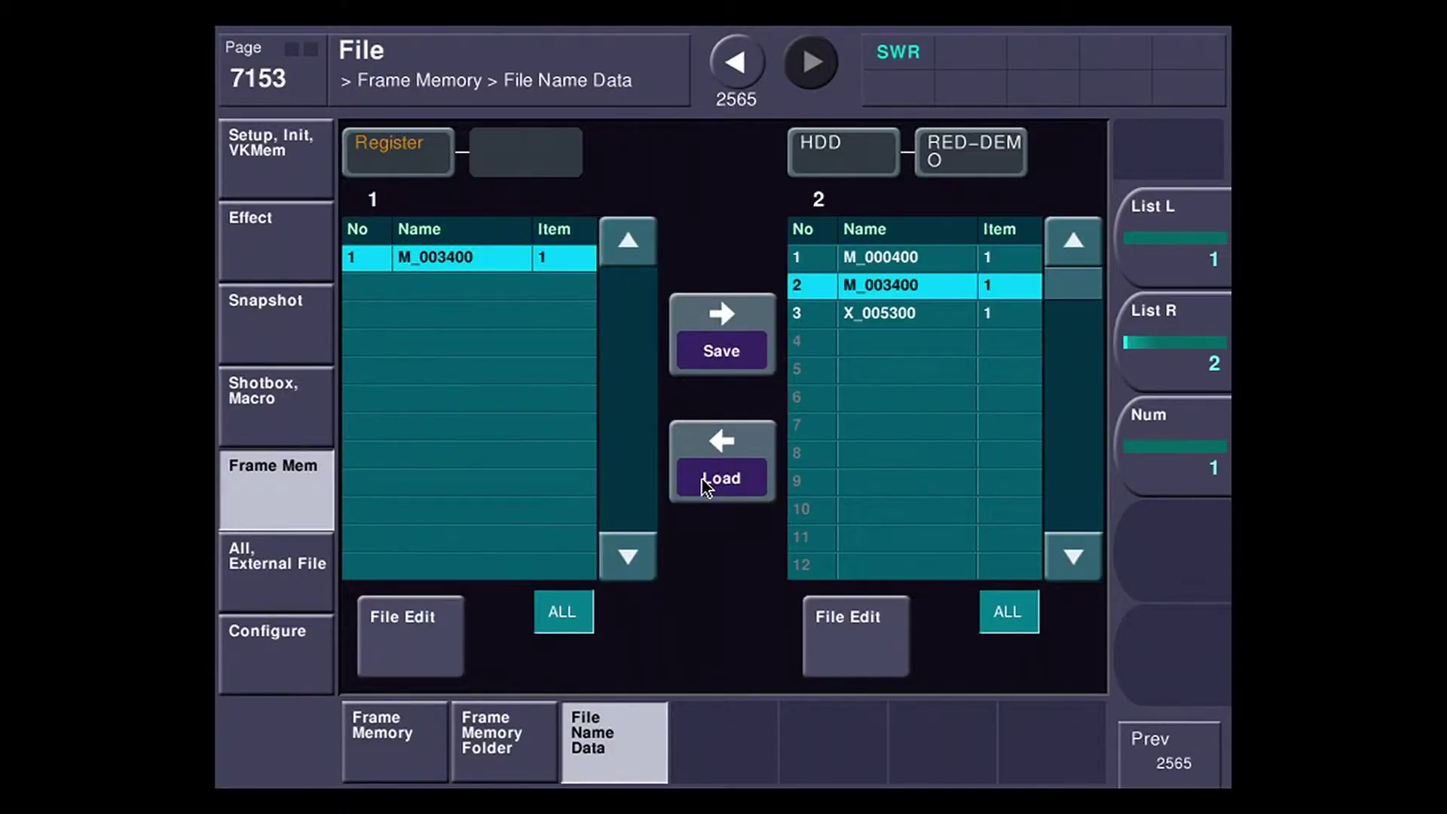
{"action": "left_click", "coordinate": [729, 60]}
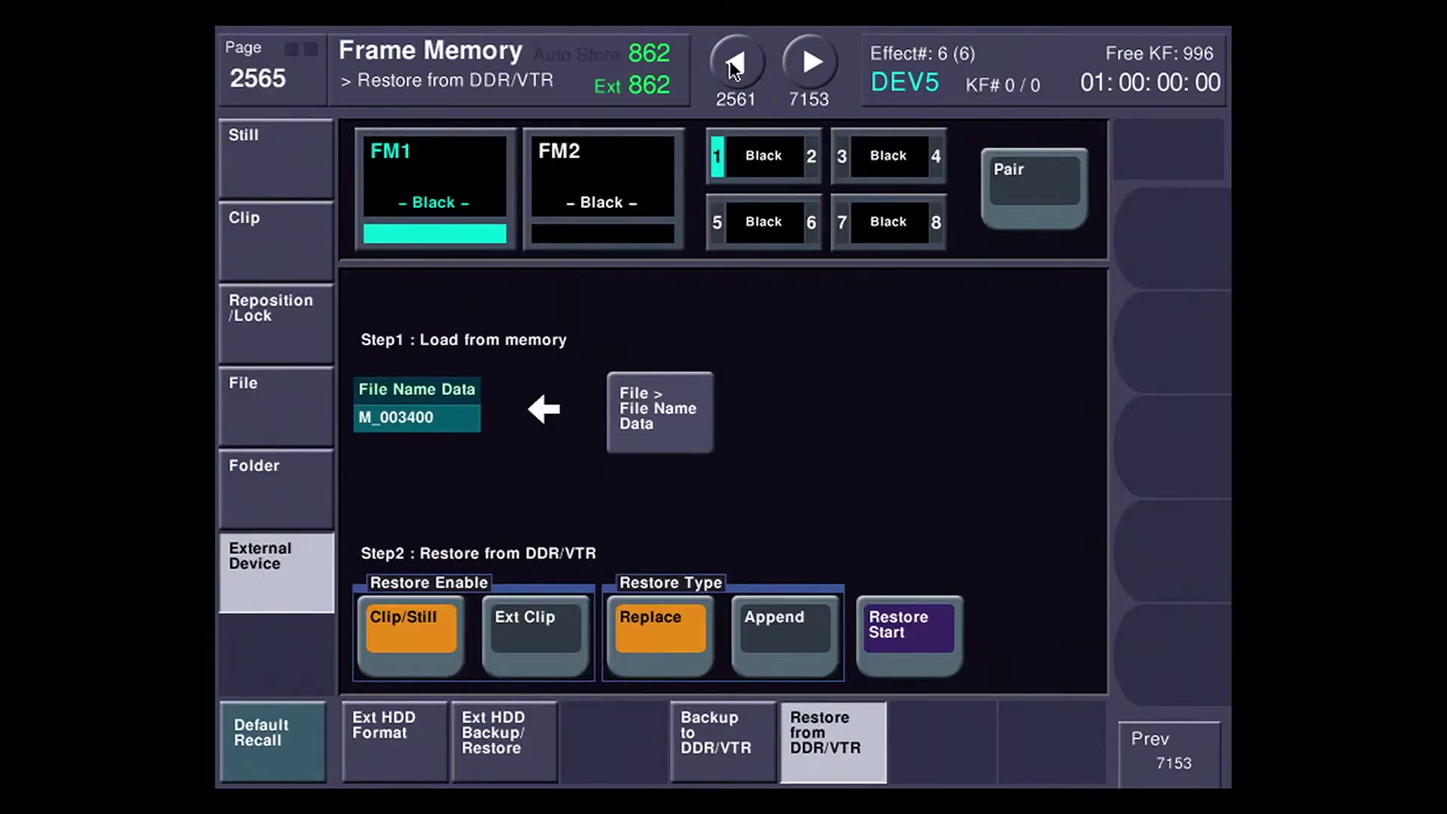
Leave Restore Type on Replace and begin restoring M_003400 from DDR/VTR
{"action": "left_click", "coordinate": [668, 640]}
{"action": "left_click", "coordinate": [770, 641]}
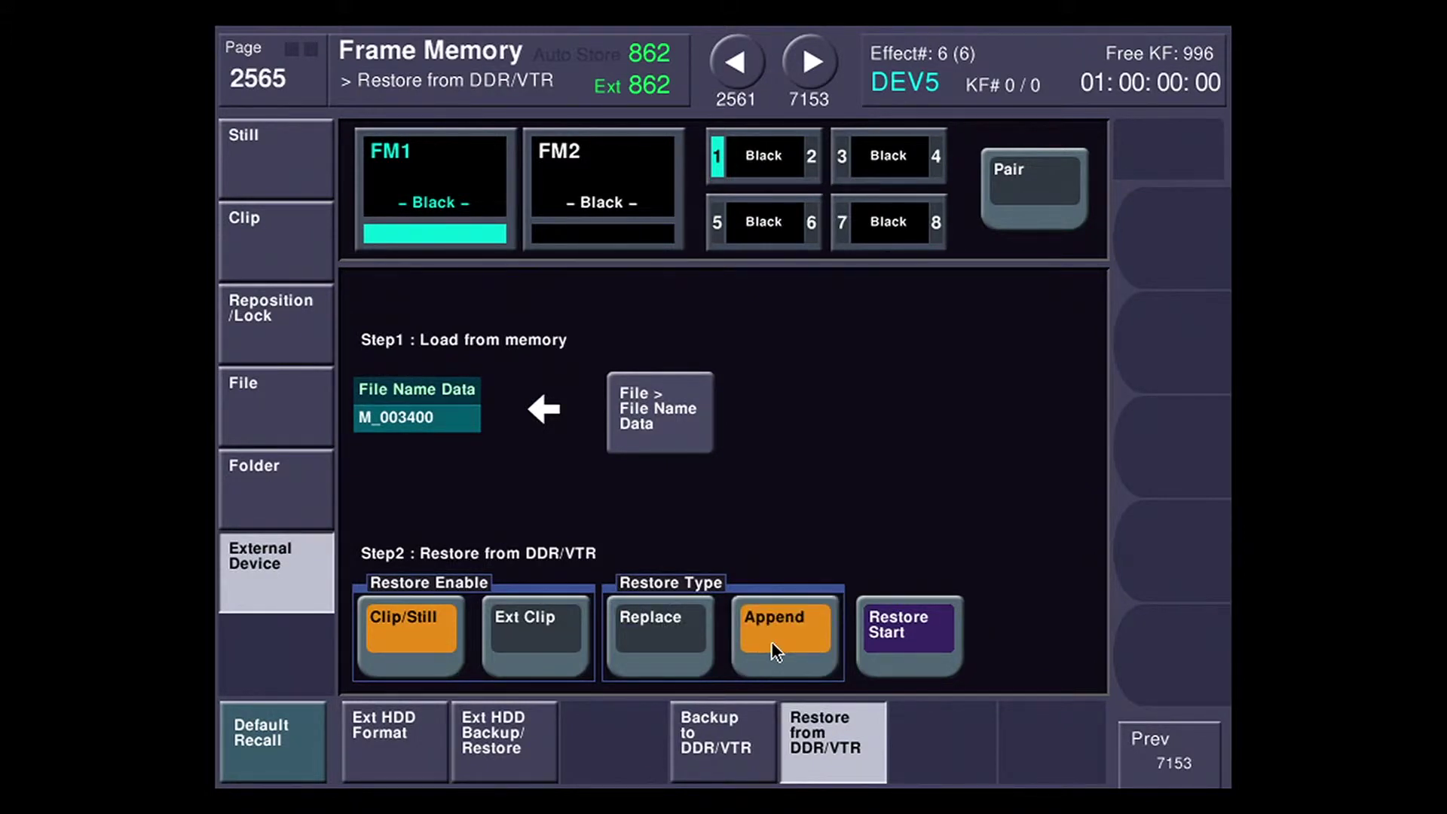
{"action": "left_click", "coordinate": [653, 640]}
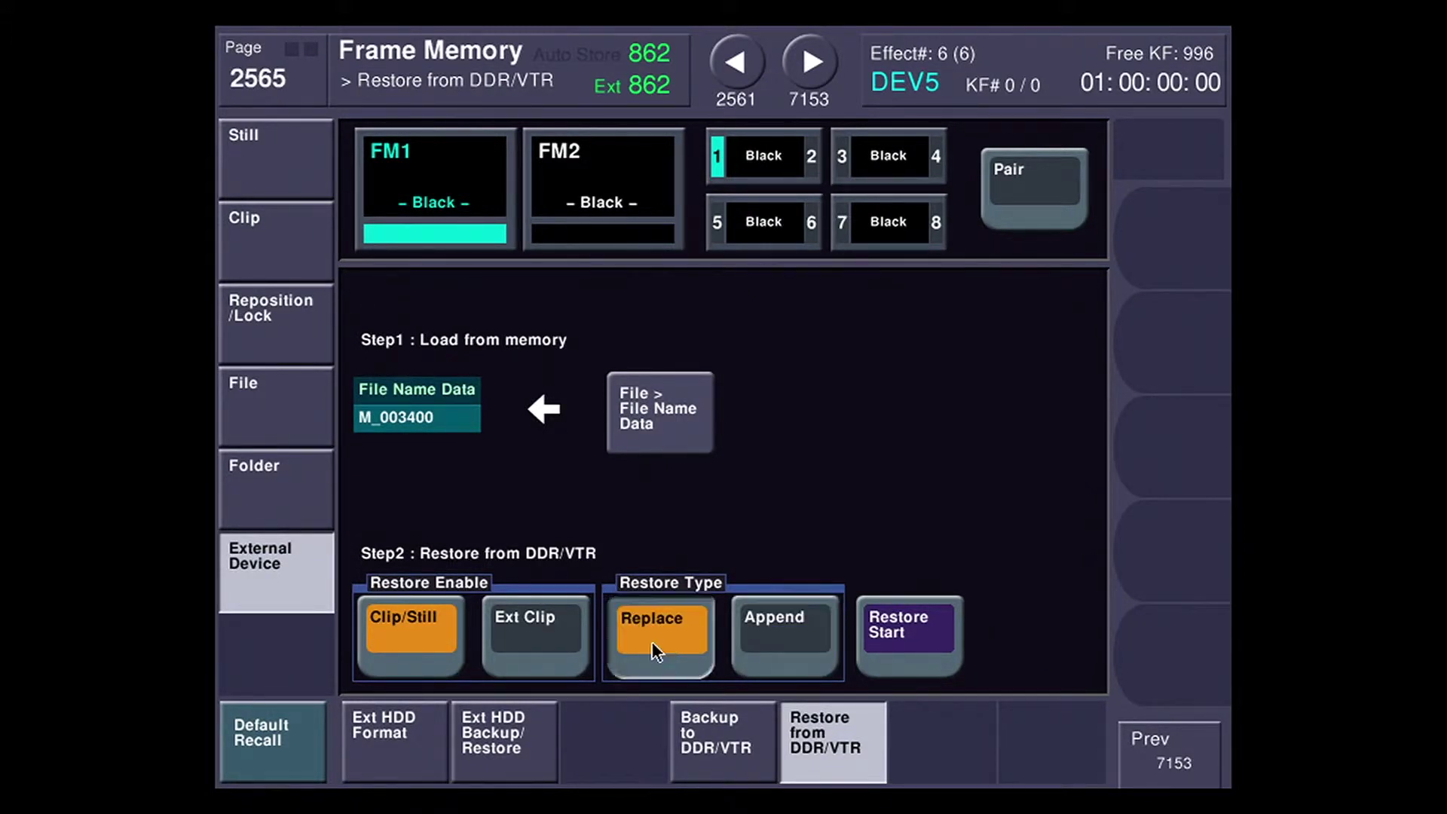
{"action": "left_click", "coordinate": [909, 635]}
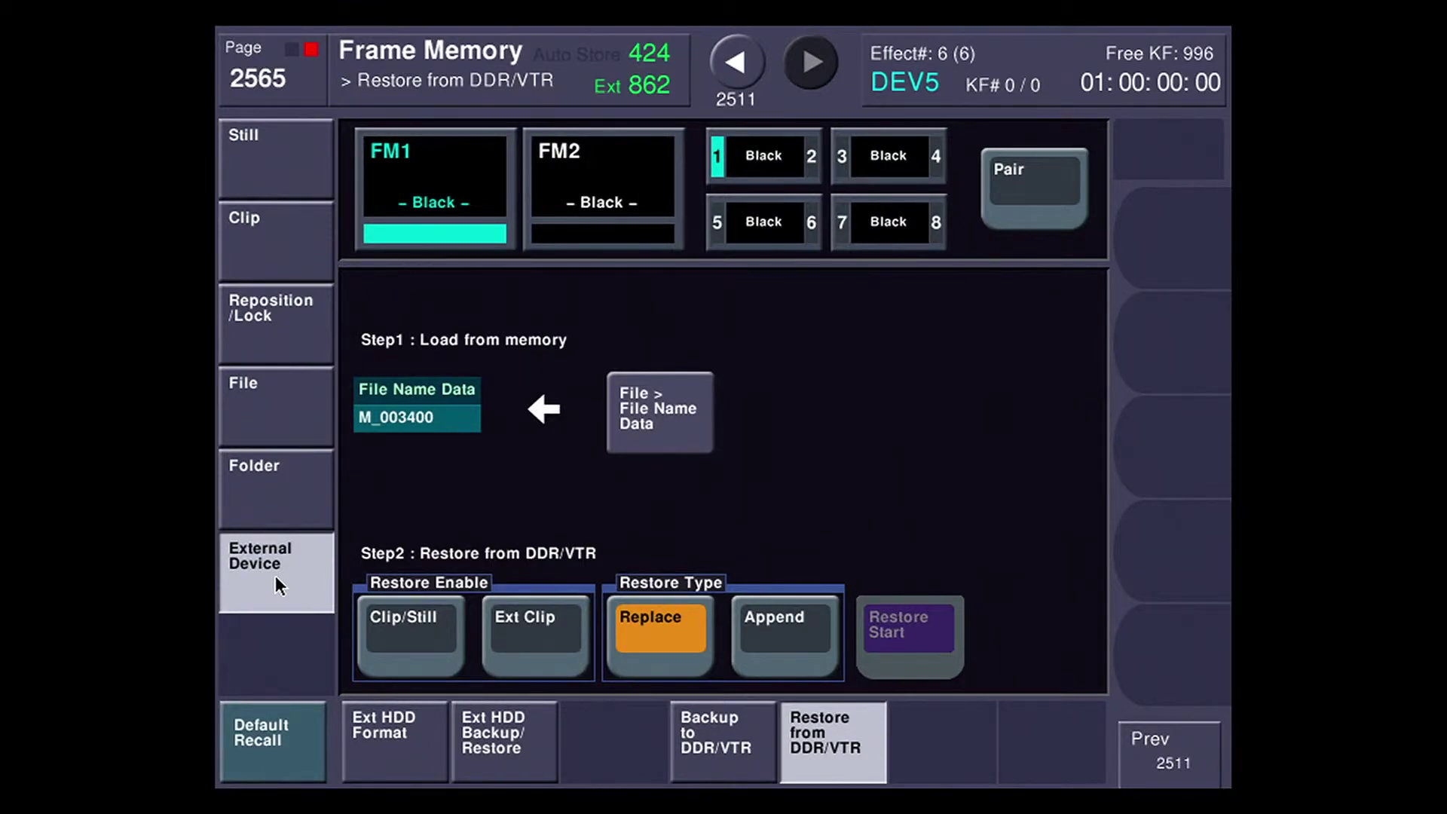
Go to the Still Recall page to check the restored still CGWC0000
{"action": "left_click", "coordinate": [284, 148]}
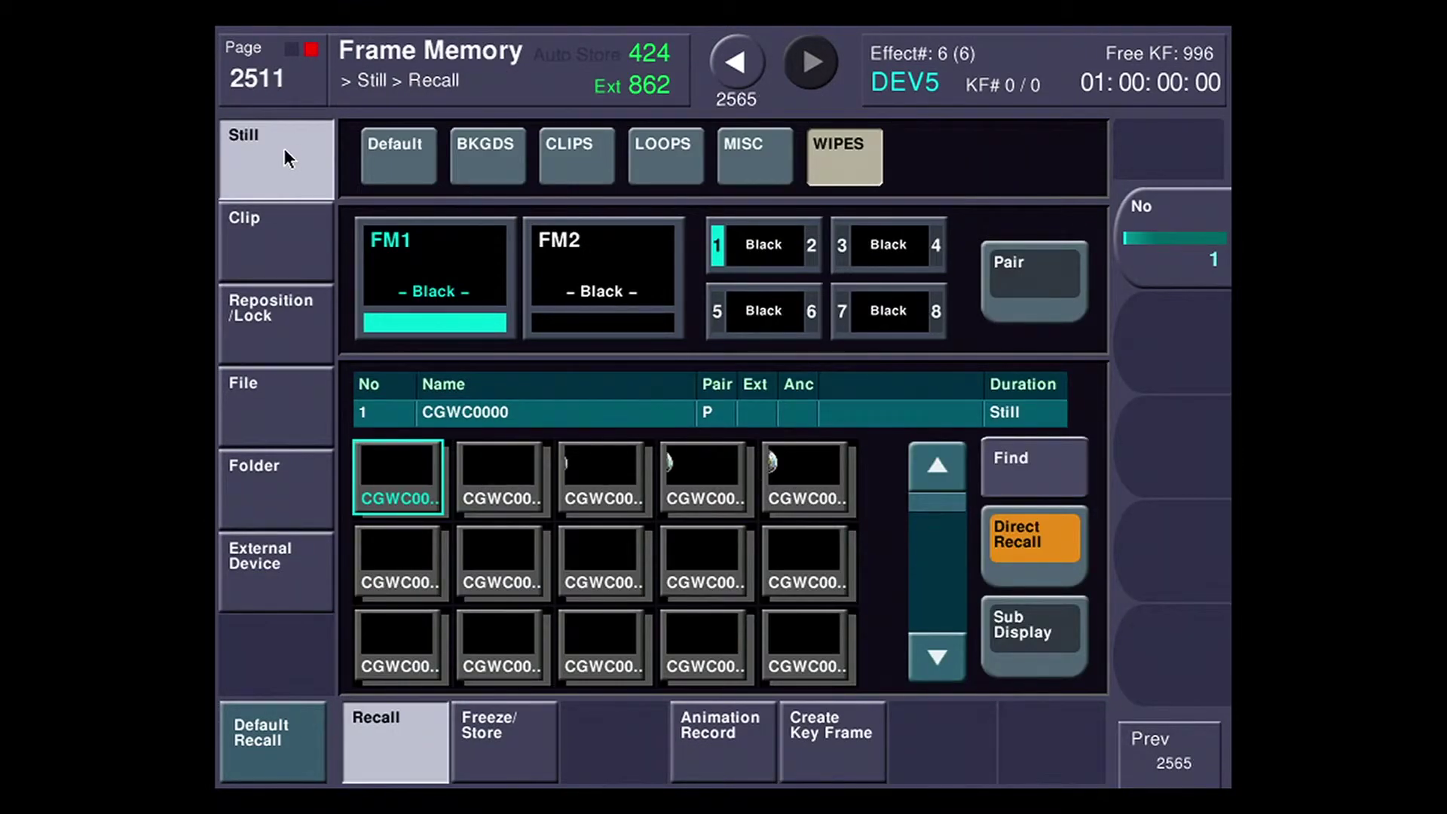
{"action": "left_click", "coordinate": [407, 147]}
{"action": "left_click", "coordinate": [491, 160]}
{"action": "left_click", "coordinate": [576, 152]}
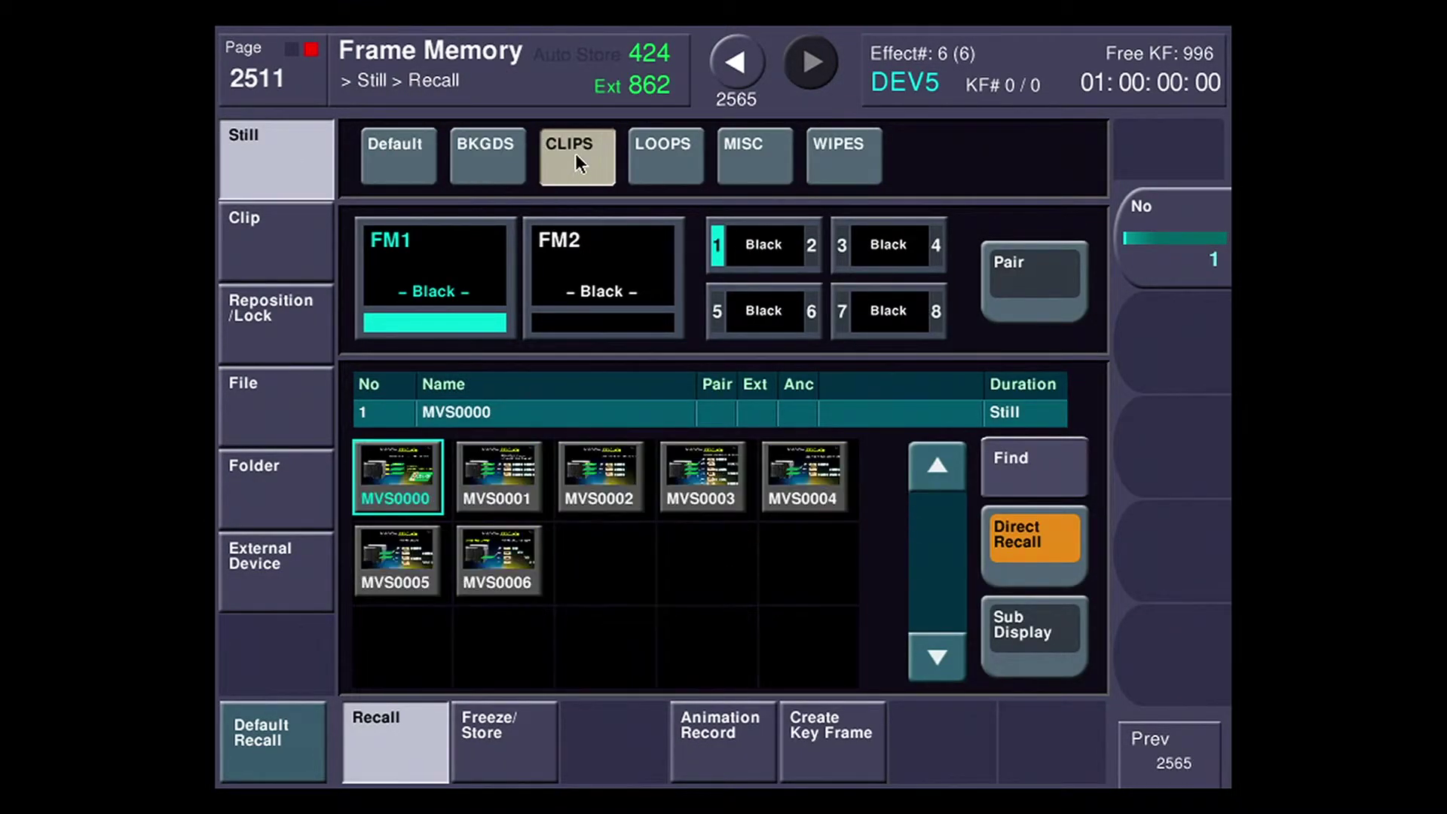
{"action": "left_click", "coordinate": [428, 149]}
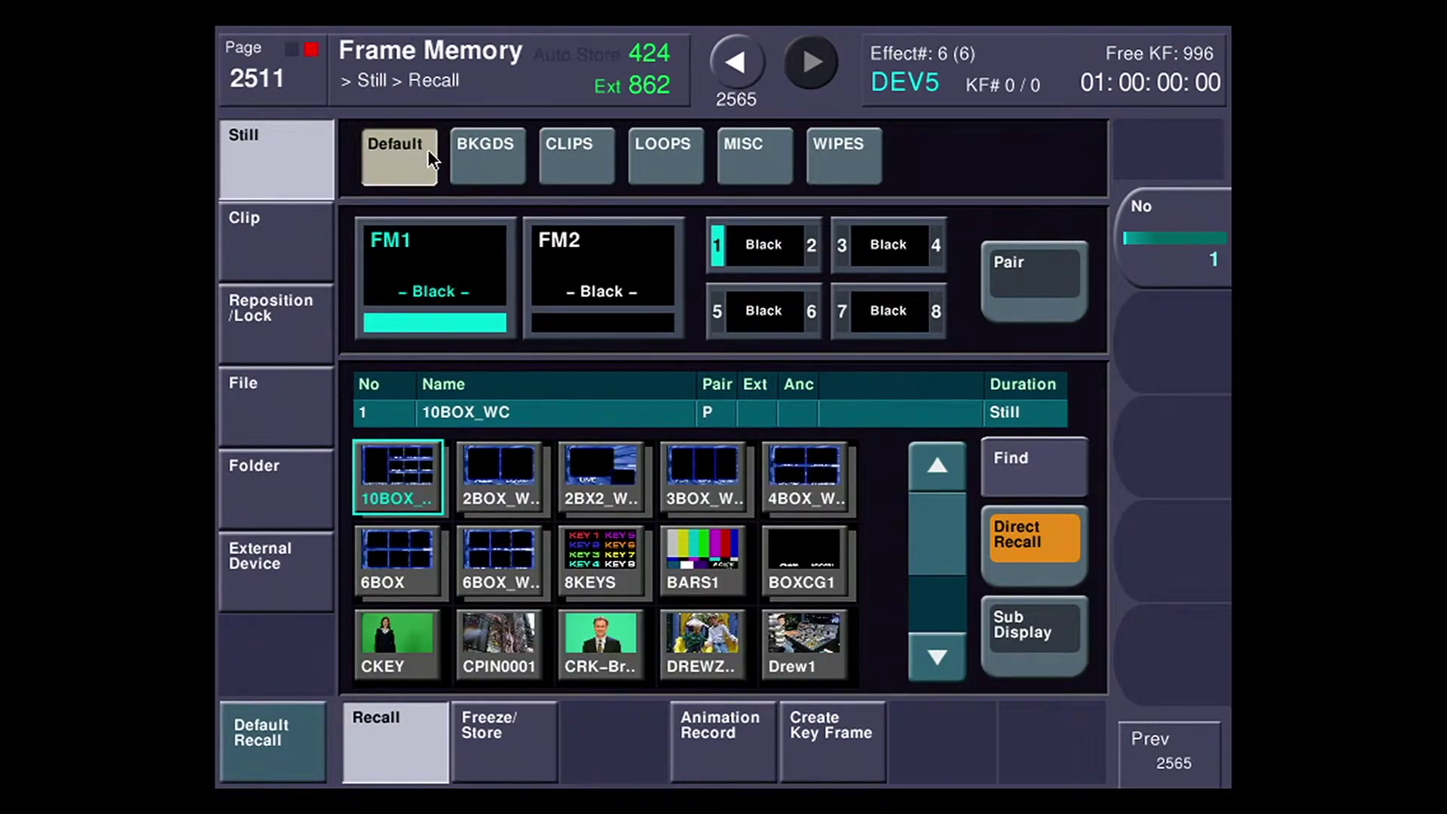
{"action": "left_click", "coordinate": [244, 247]}
{"action": "left_click", "coordinate": [406, 776]}
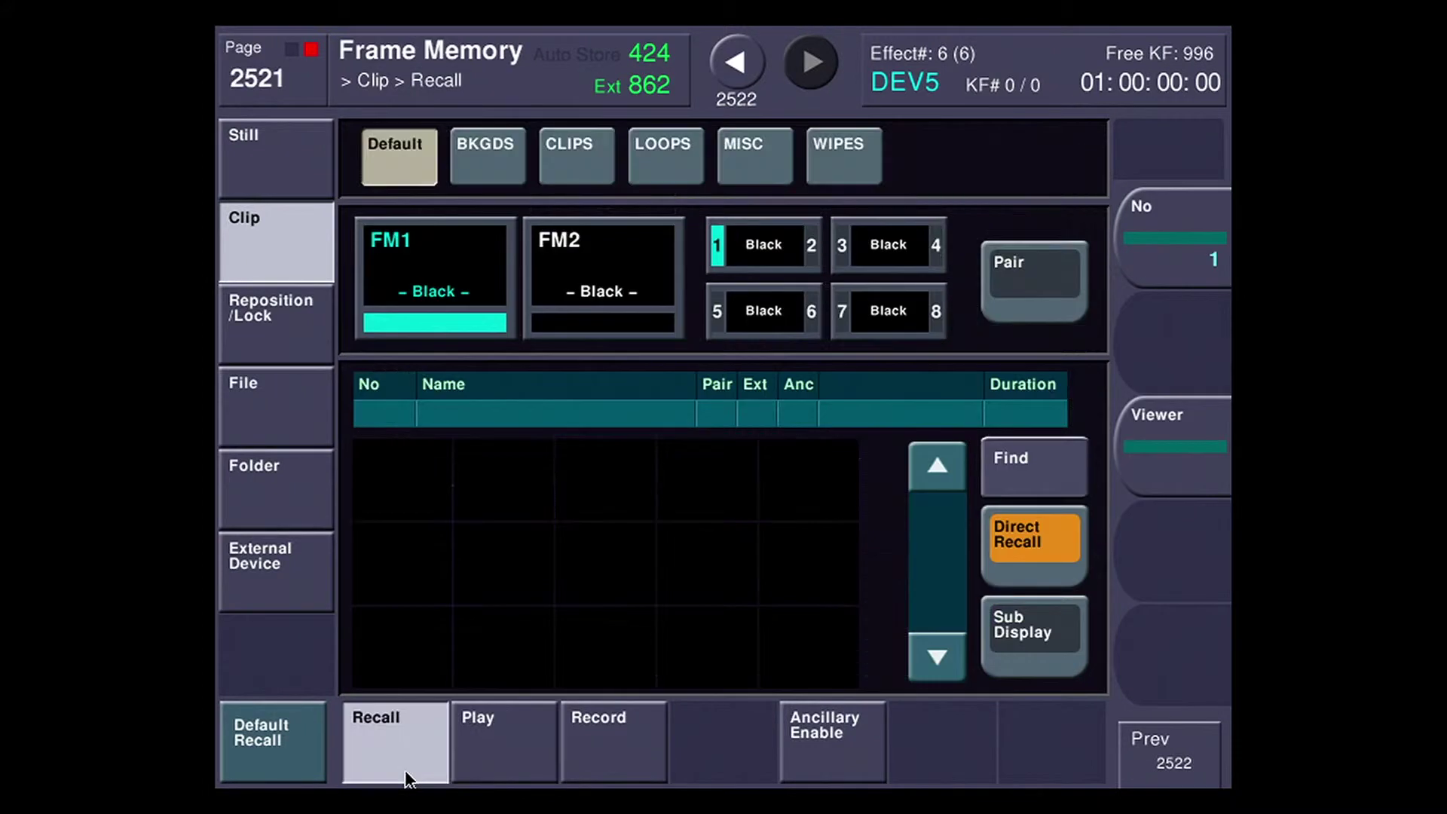
{"action": "left_click", "coordinate": [494, 159]}
{"action": "left_click", "coordinate": [574, 160]}
{"action": "left_click", "coordinate": [638, 161]}
{"action": "left_click", "coordinate": [740, 162]}
{"action": "left_click", "coordinate": [831, 162]}
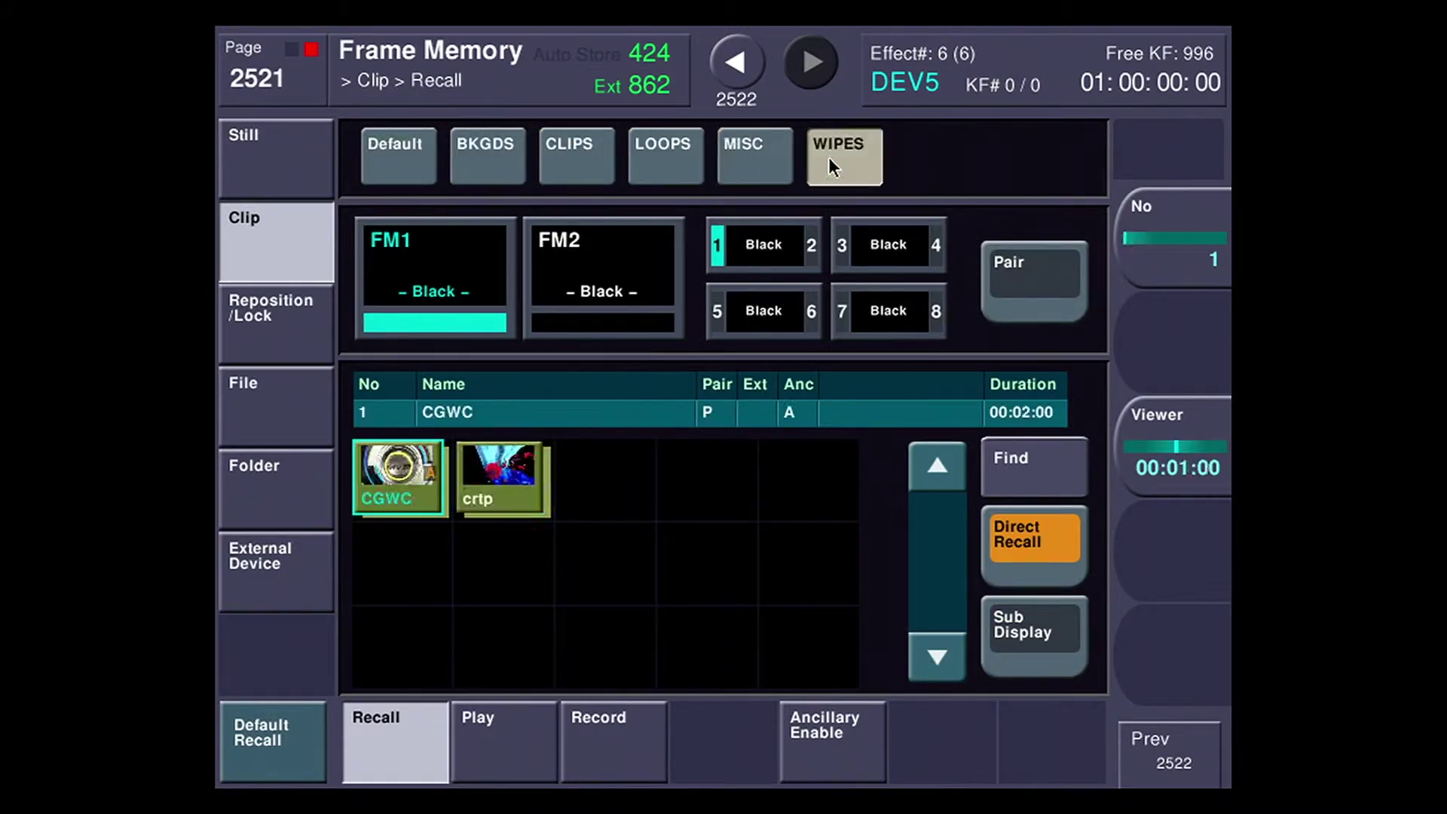
{"action": "left_click", "coordinate": [429, 162]}
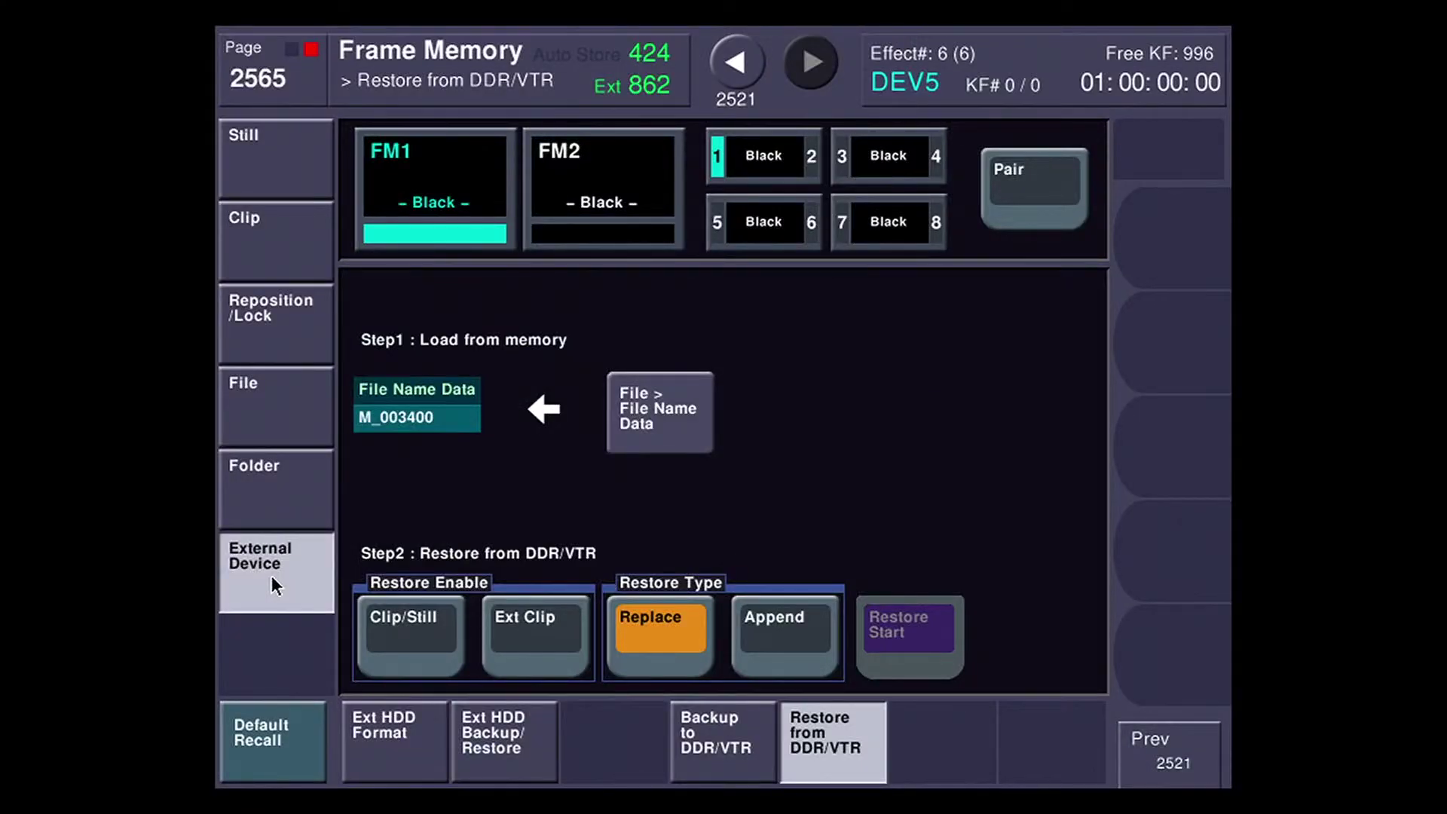
{"action": "left_click", "coordinate": [669, 410]}
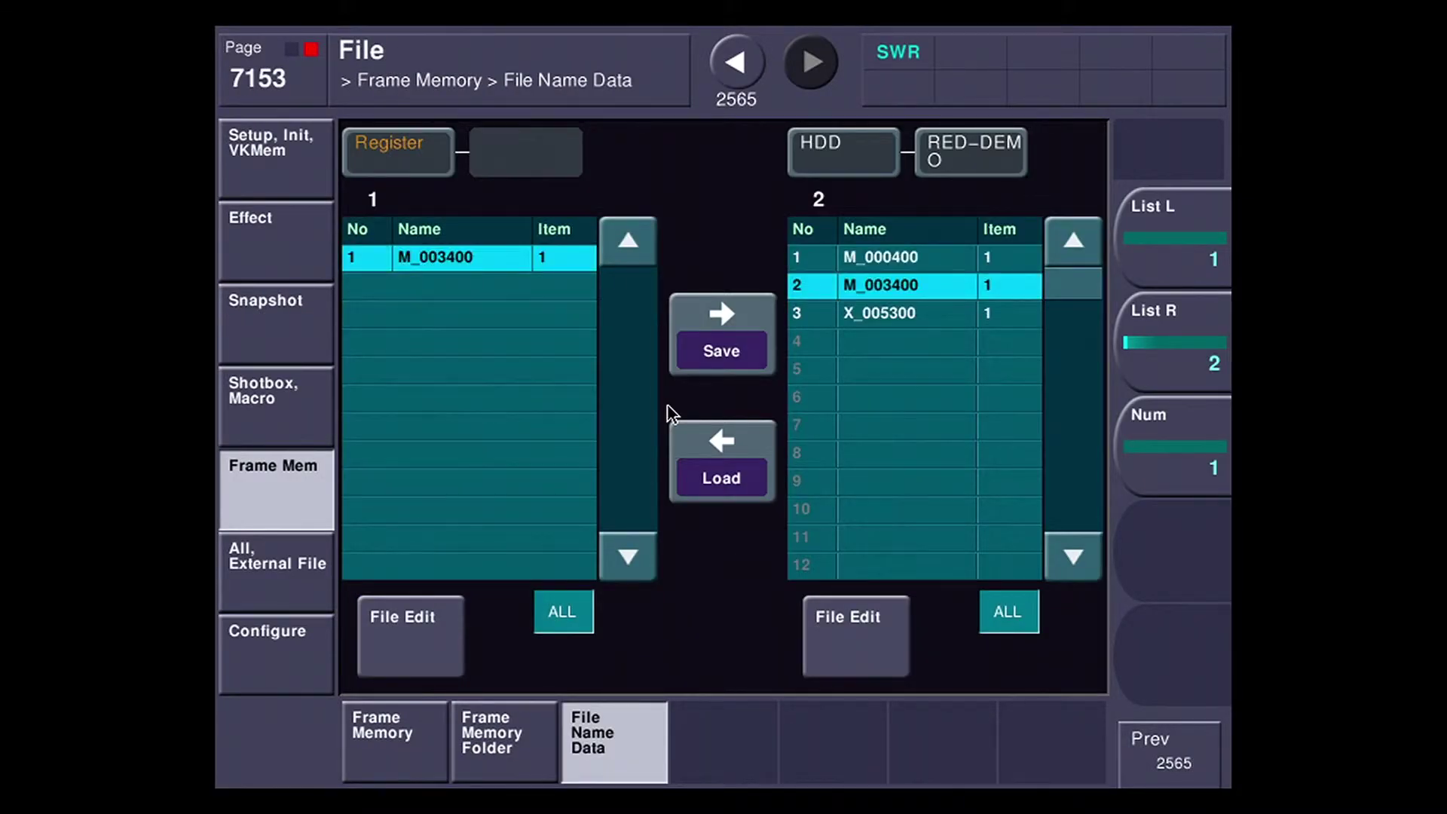
Select X_005300 in the HDD list, load it as file name data, and go back
{"action": "left_click", "coordinate": [937, 315]}
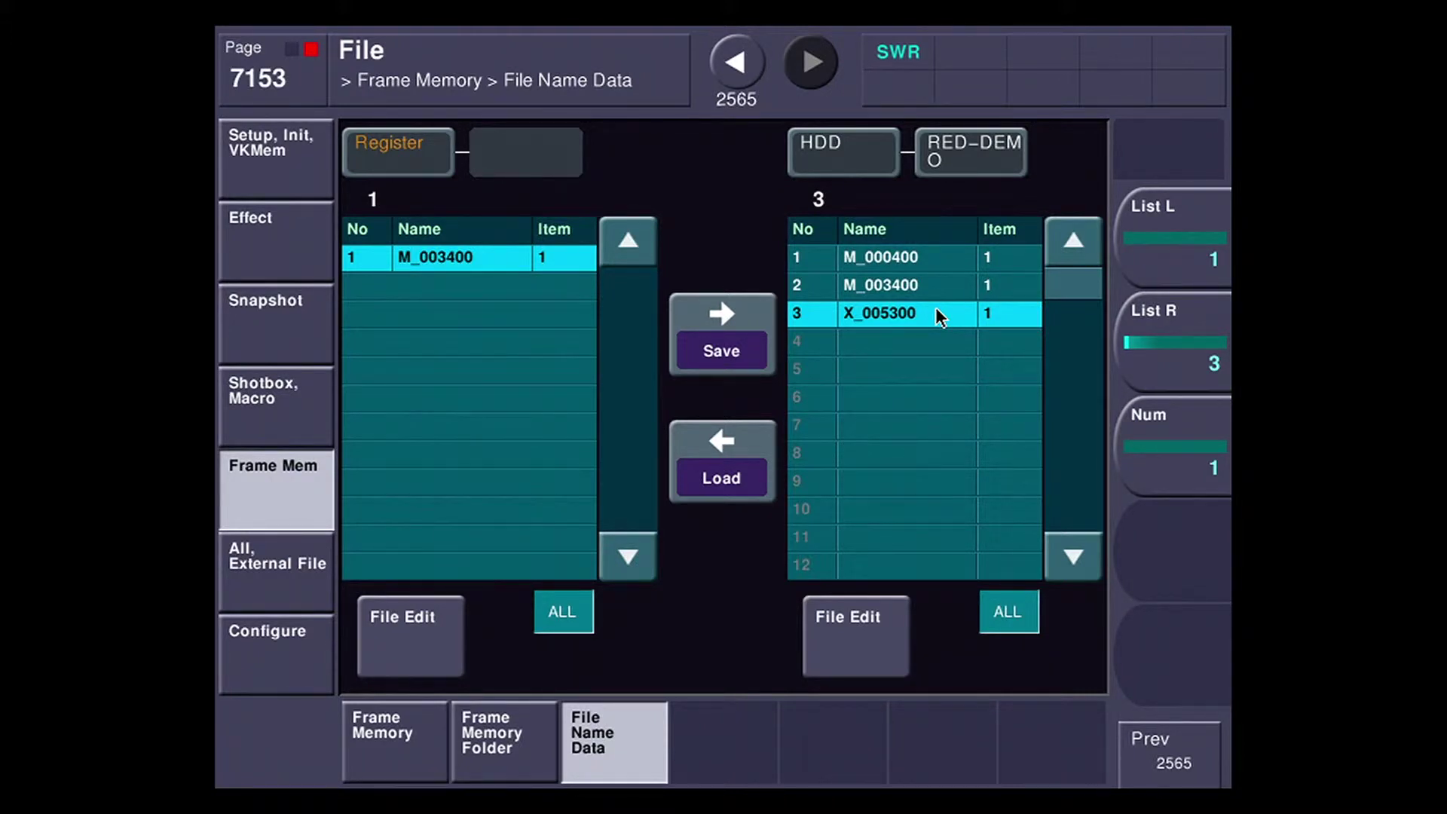
{"action": "left_click", "coordinate": [717, 459]}
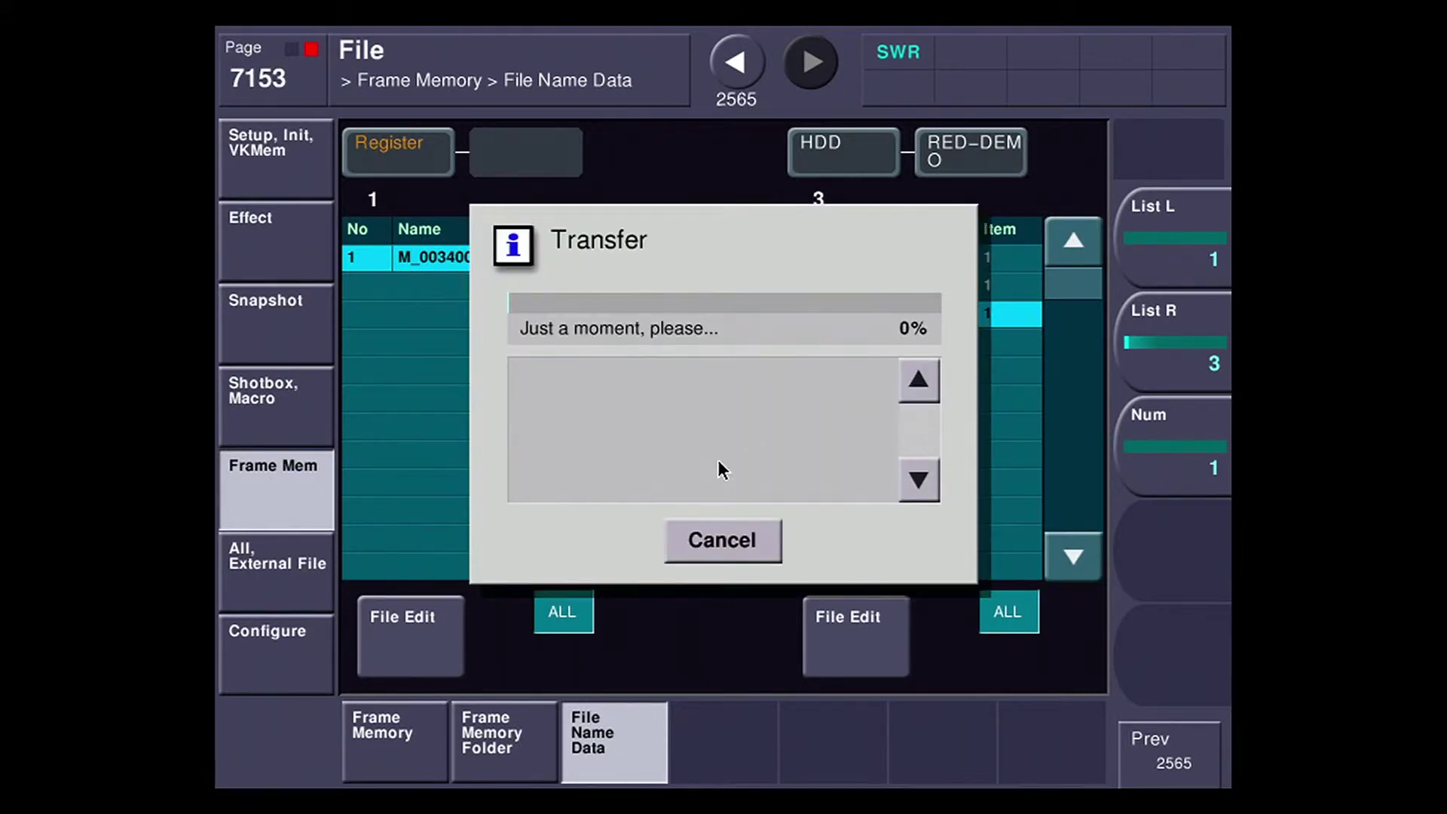
{"action": "left_click", "coordinate": [738, 64]}
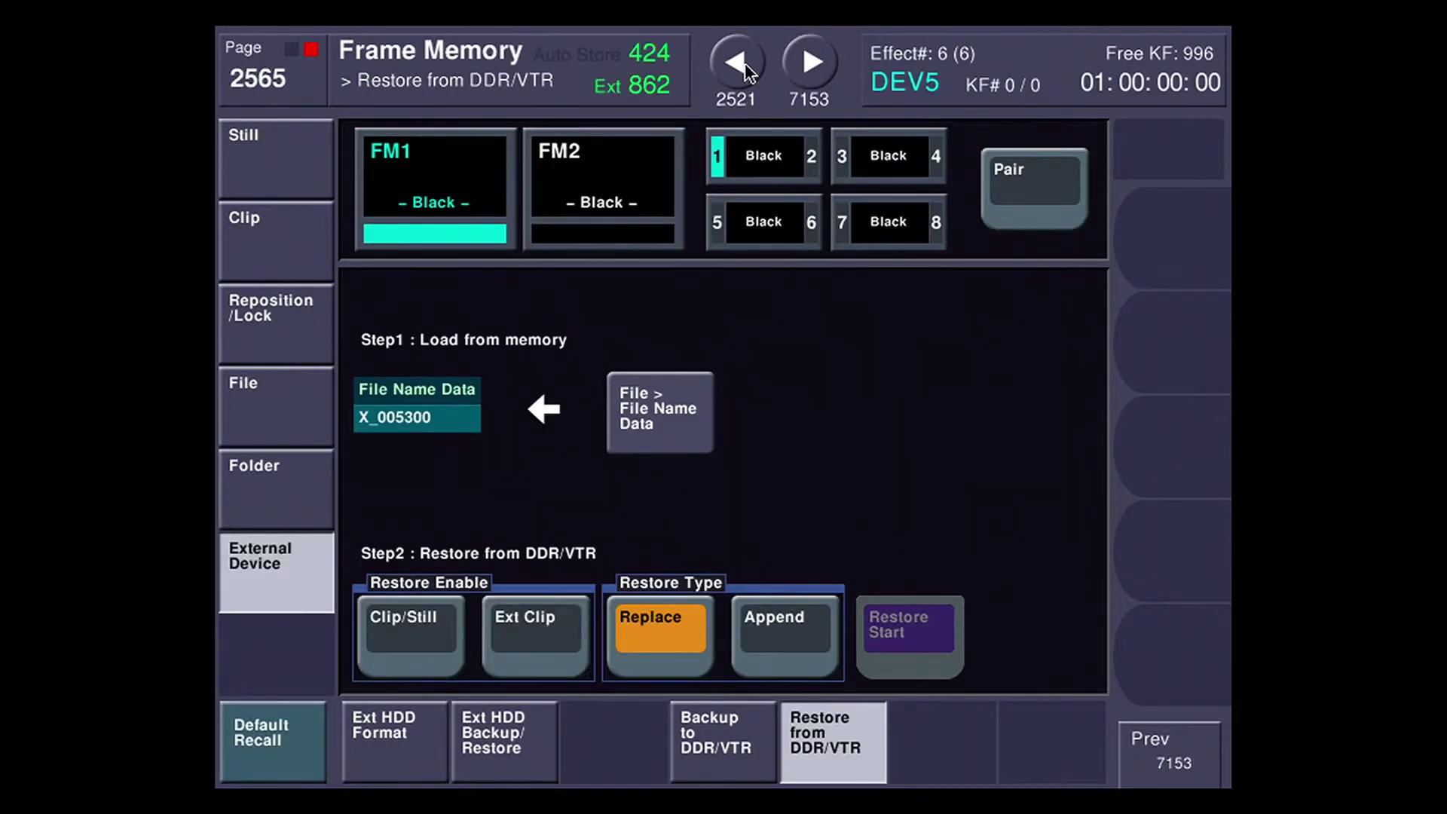
Enable Ext Clip and append-restore X_005300, adding the CGWC clip to frame memory
{"action": "left_click", "coordinate": [527, 626]}
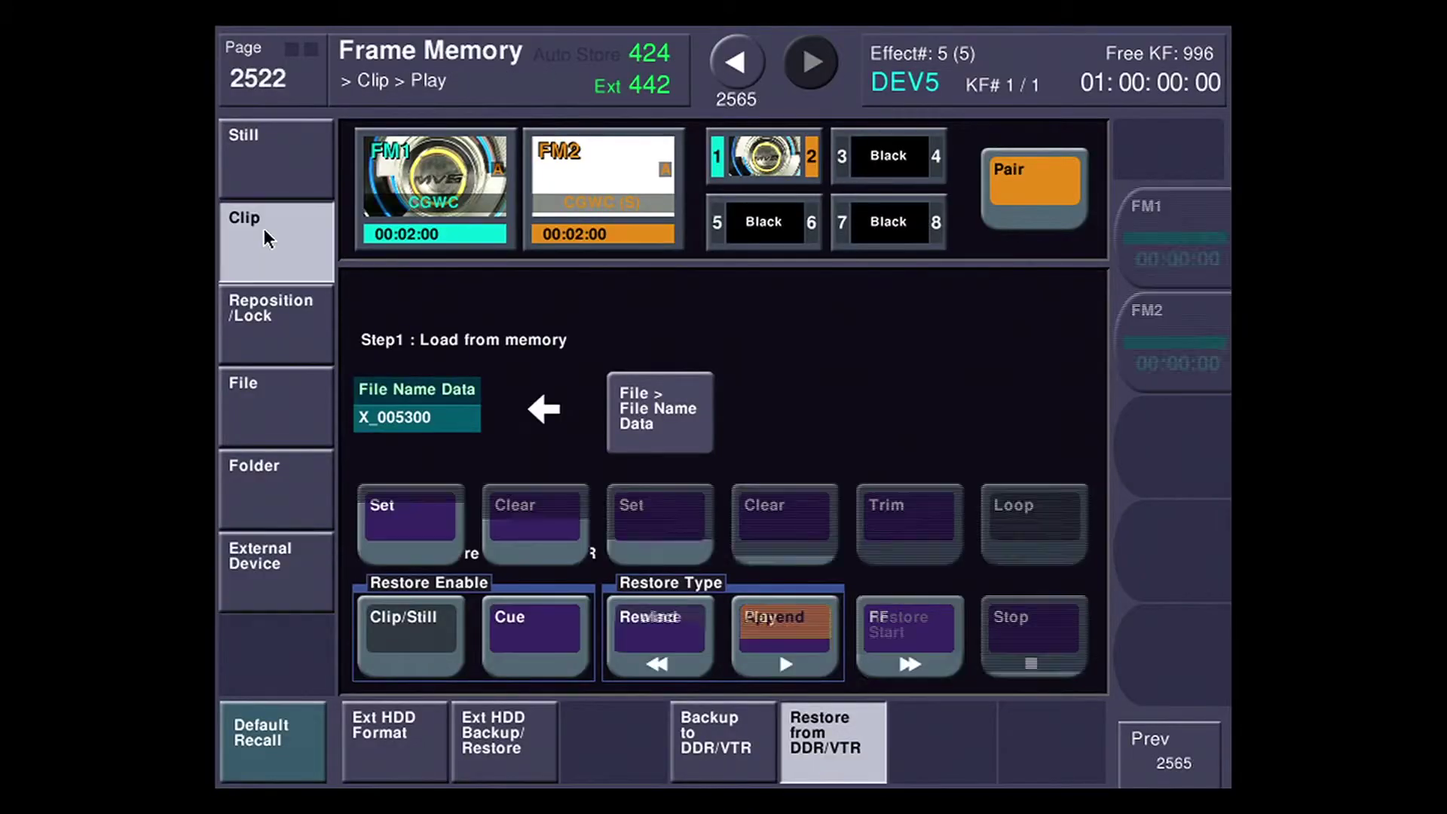
{"action": "left_click", "coordinate": [264, 228]}
Confirm CGWC in the recallable clip list, then switch to Backup to DDR/VTR
{"action": "left_click", "coordinate": [396, 765]}
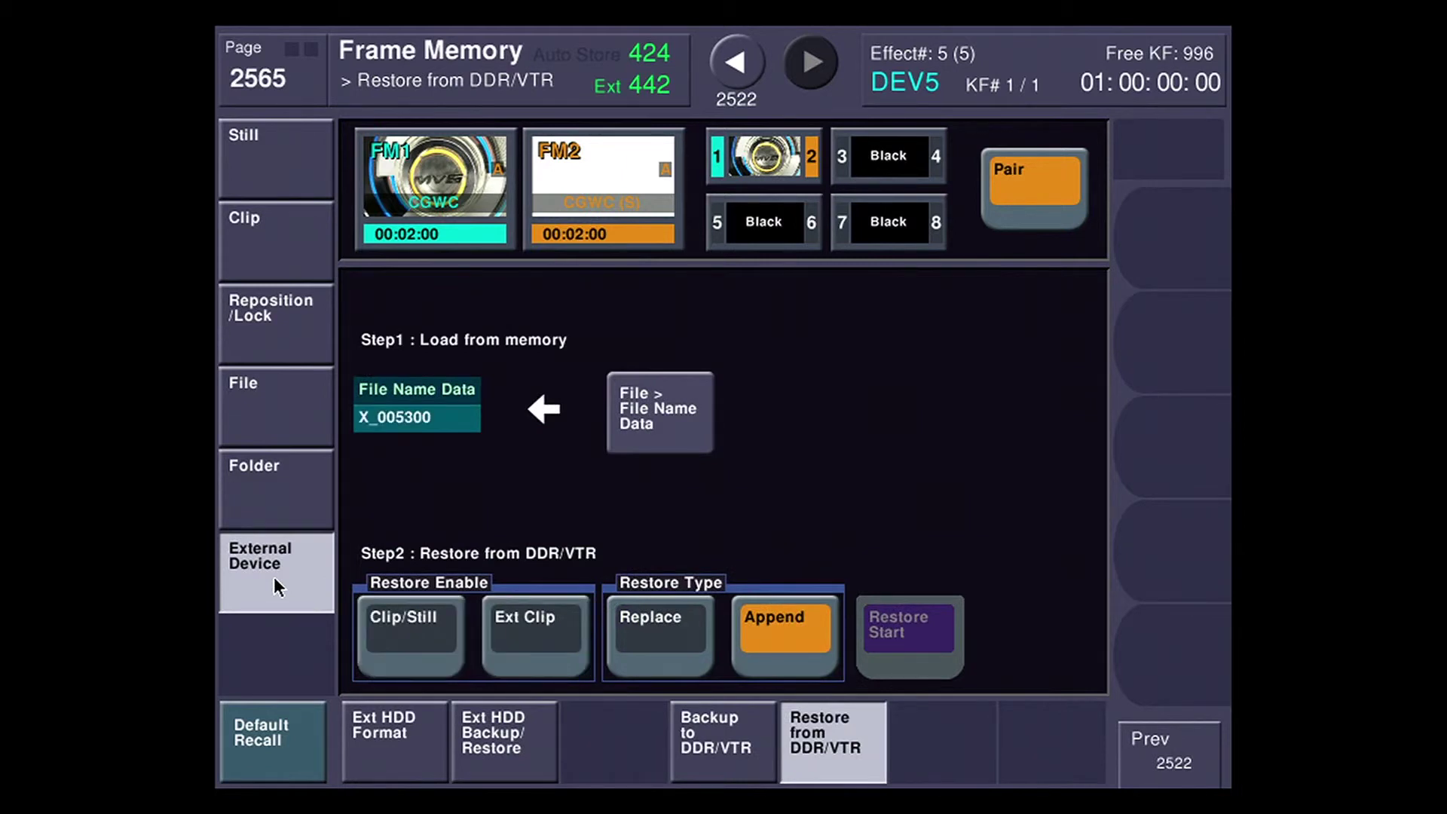
{"action": "left_click", "coordinate": [729, 746]}
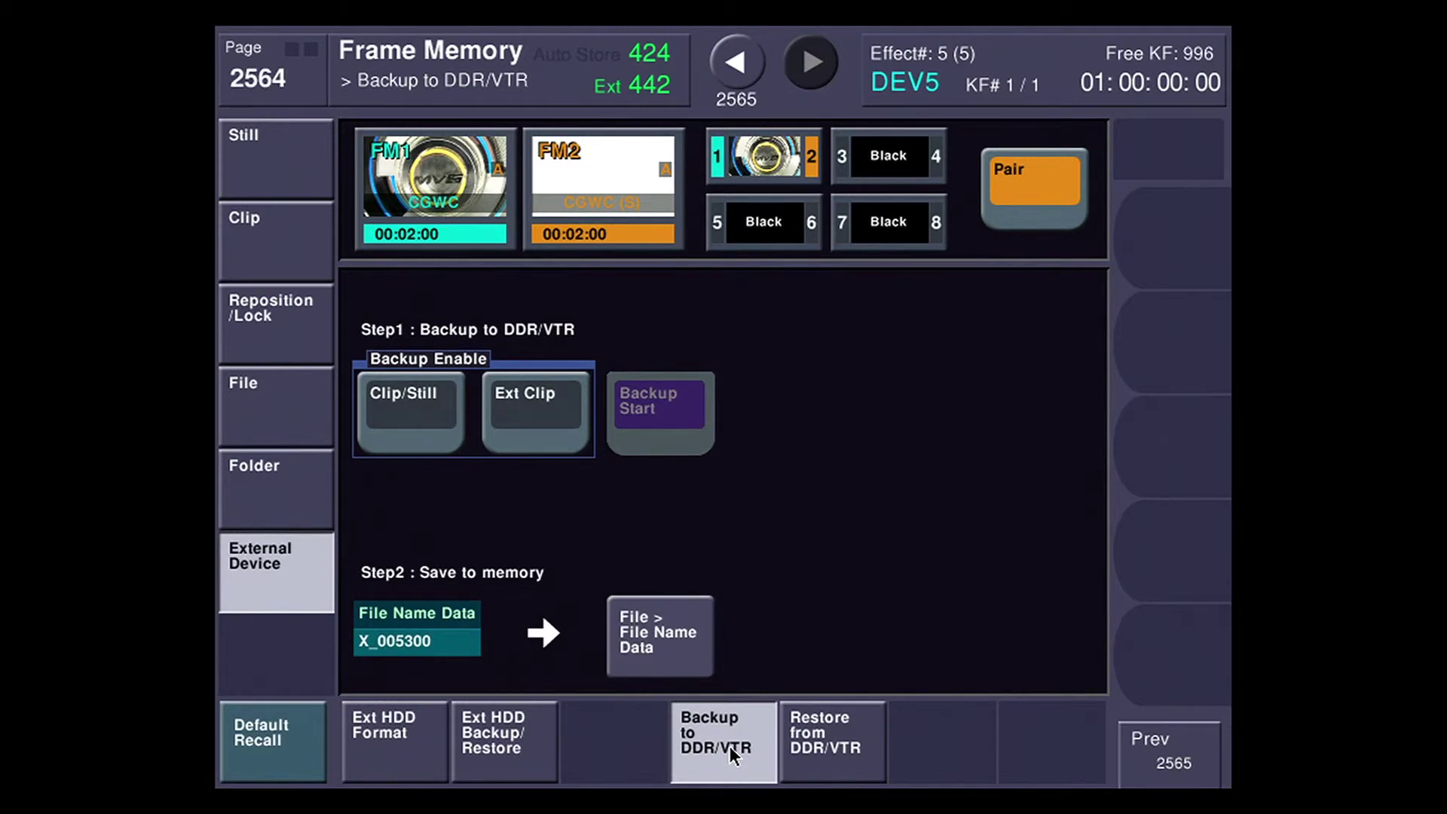
Set Backup Enable to Clip/Still and run the frame memory backup to DDR/VTR
{"action": "left_click", "coordinate": [398, 422]}
{"action": "left_click", "coordinate": [545, 418]}
{"action": "left_click", "coordinate": [427, 404]}
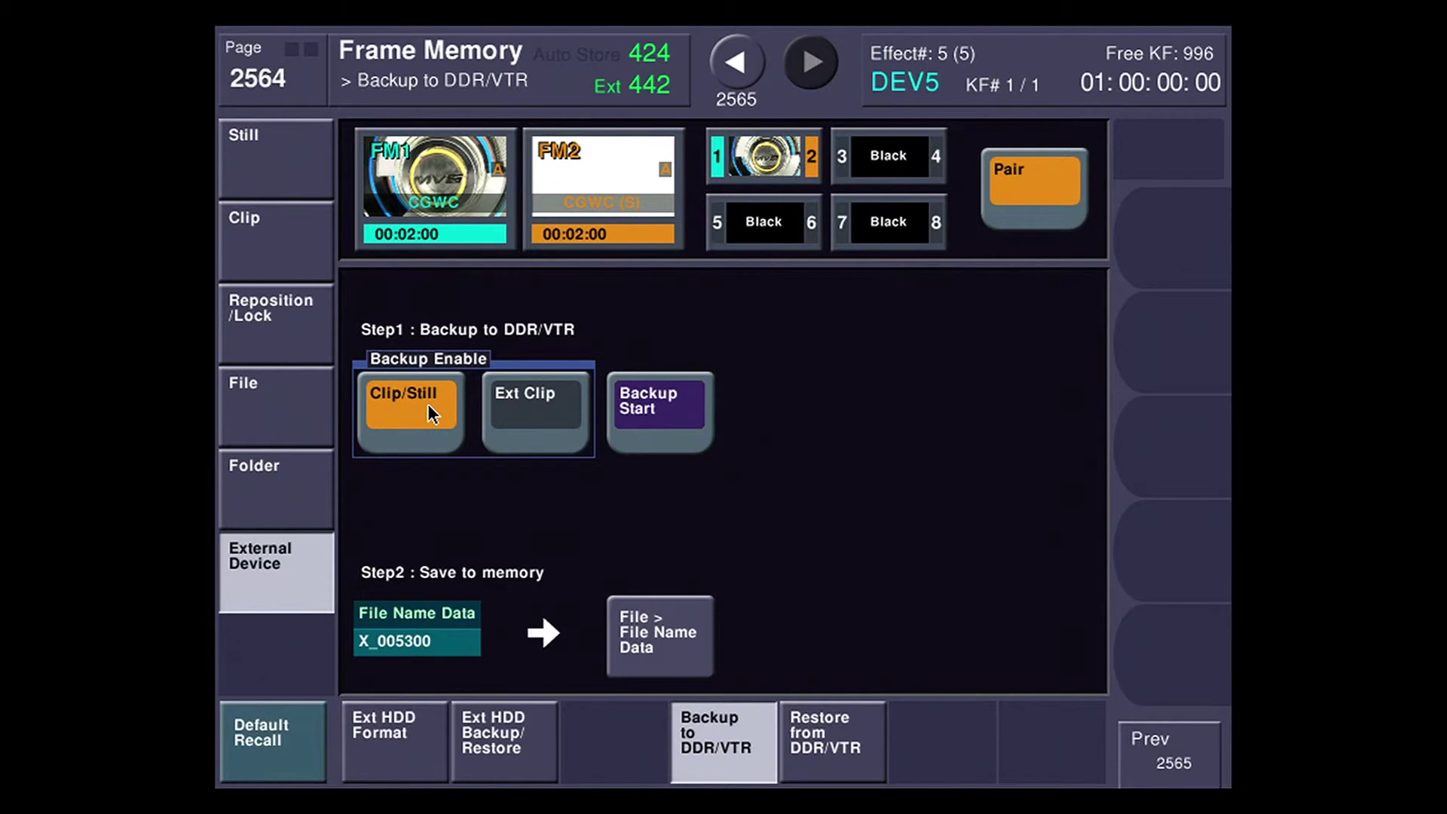
{"action": "left_click", "coordinate": [657, 424]}
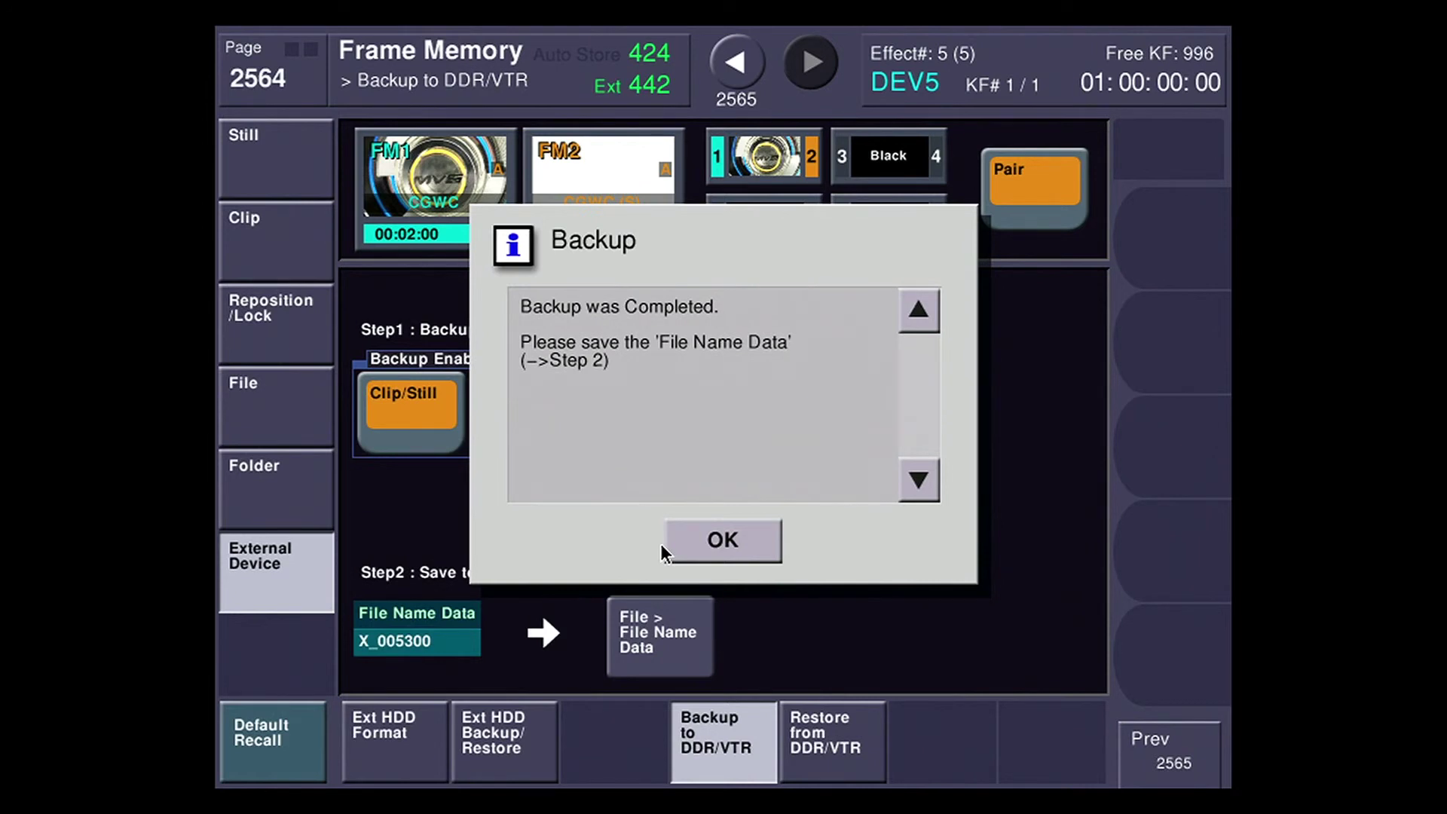
Acknowledge the finished backup and save FM_Bkup into empty HDD slot 4
{"action": "left_click", "coordinate": [661, 544]}
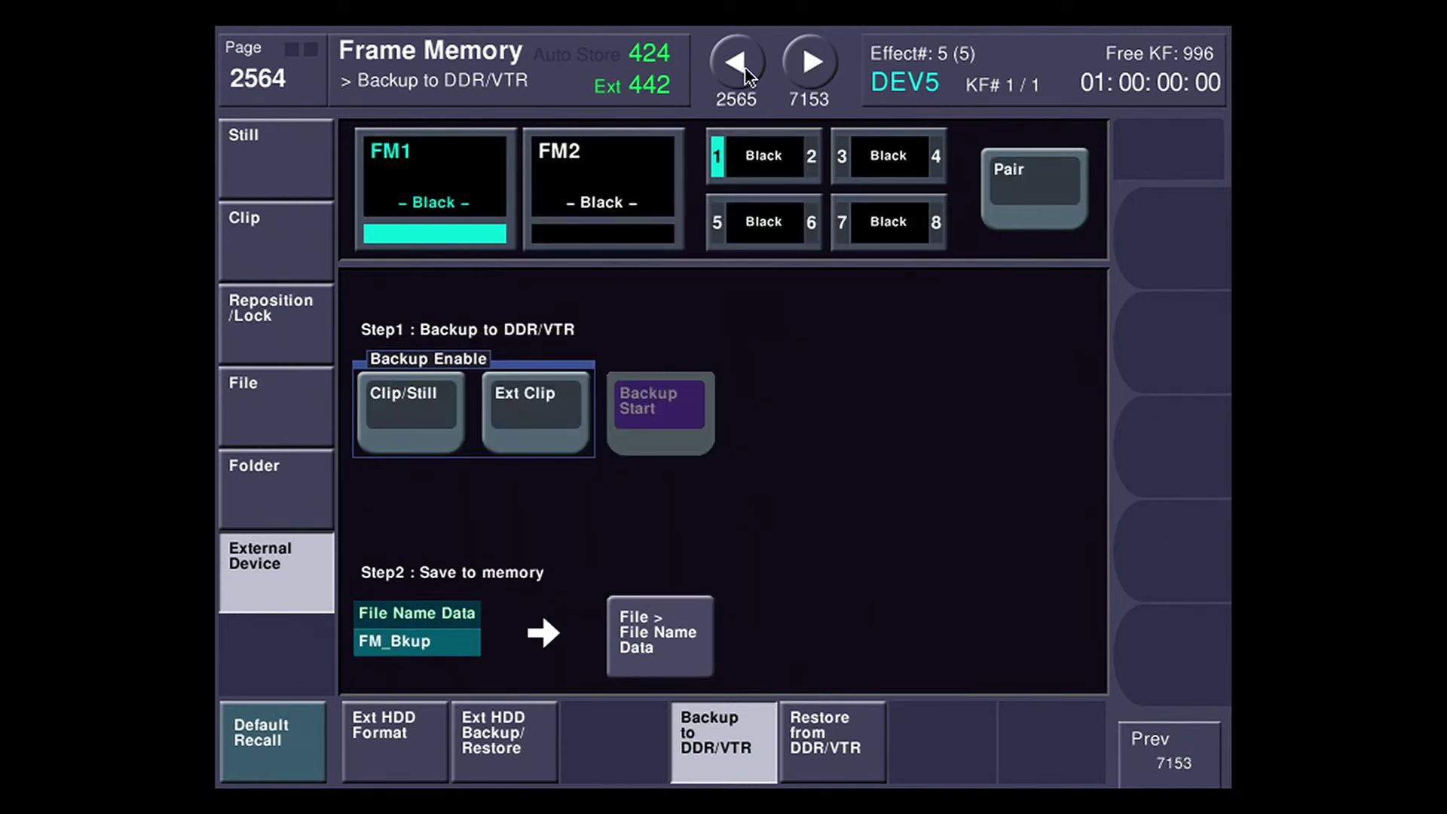
{"action": "left_click", "coordinate": [663, 653]}
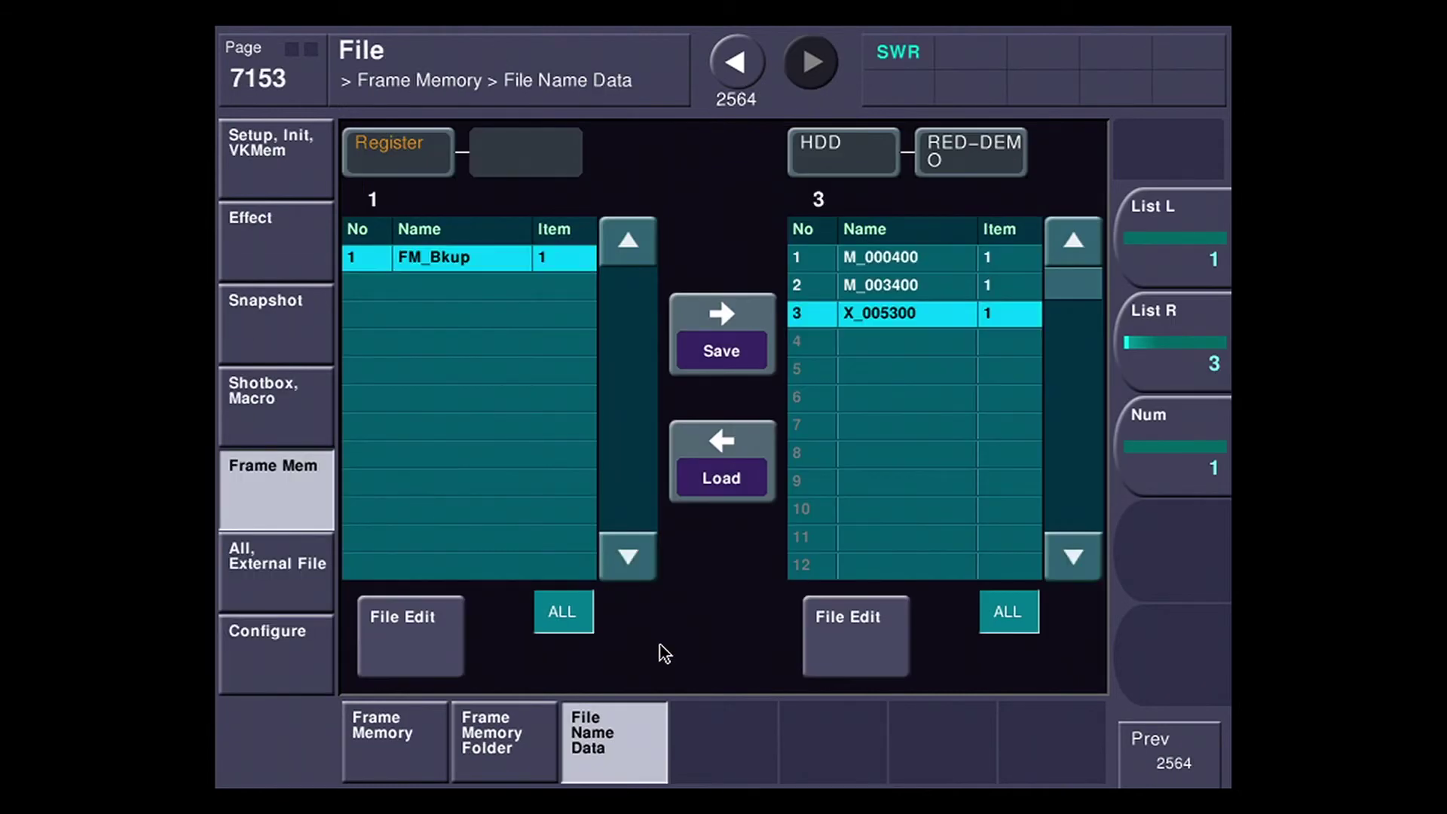
{"action": "left_click", "coordinate": [925, 331]}
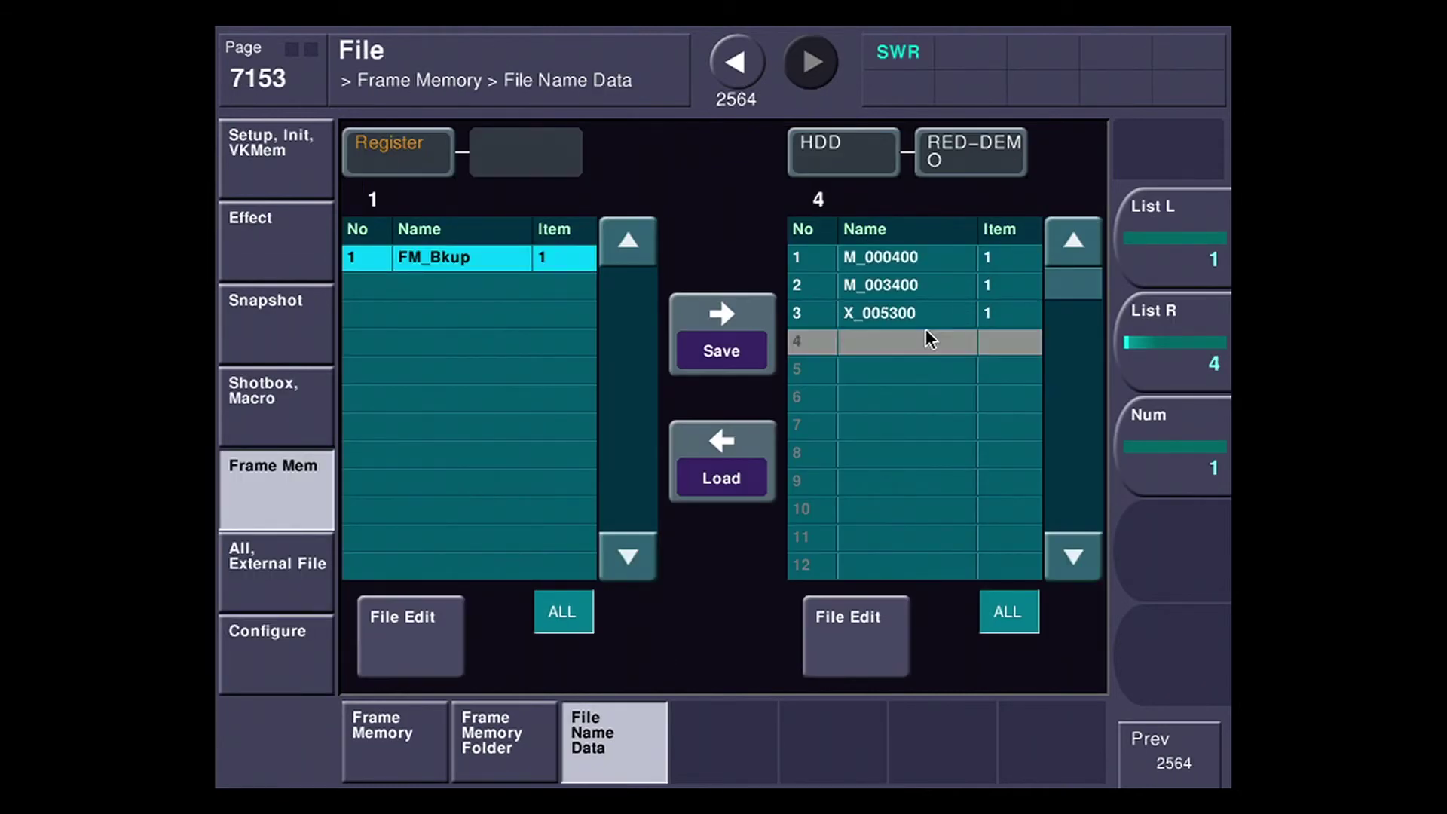
{"action": "left_click", "coordinate": [720, 349]}
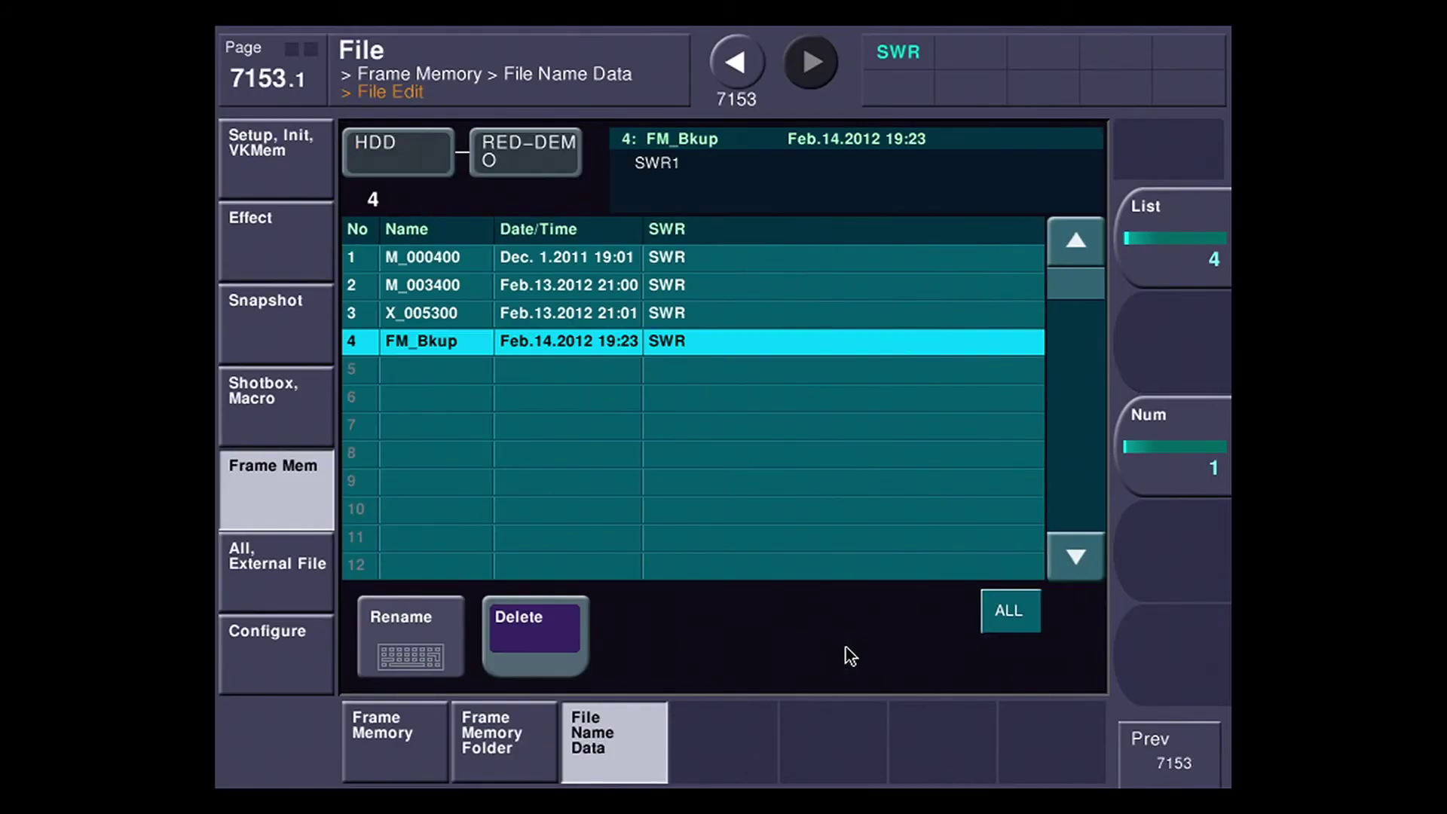
Clear the FM_Bkup name, enable Caps Lock, and type M_010 as the new name
{"action": "left_click", "coordinate": [415, 653]}
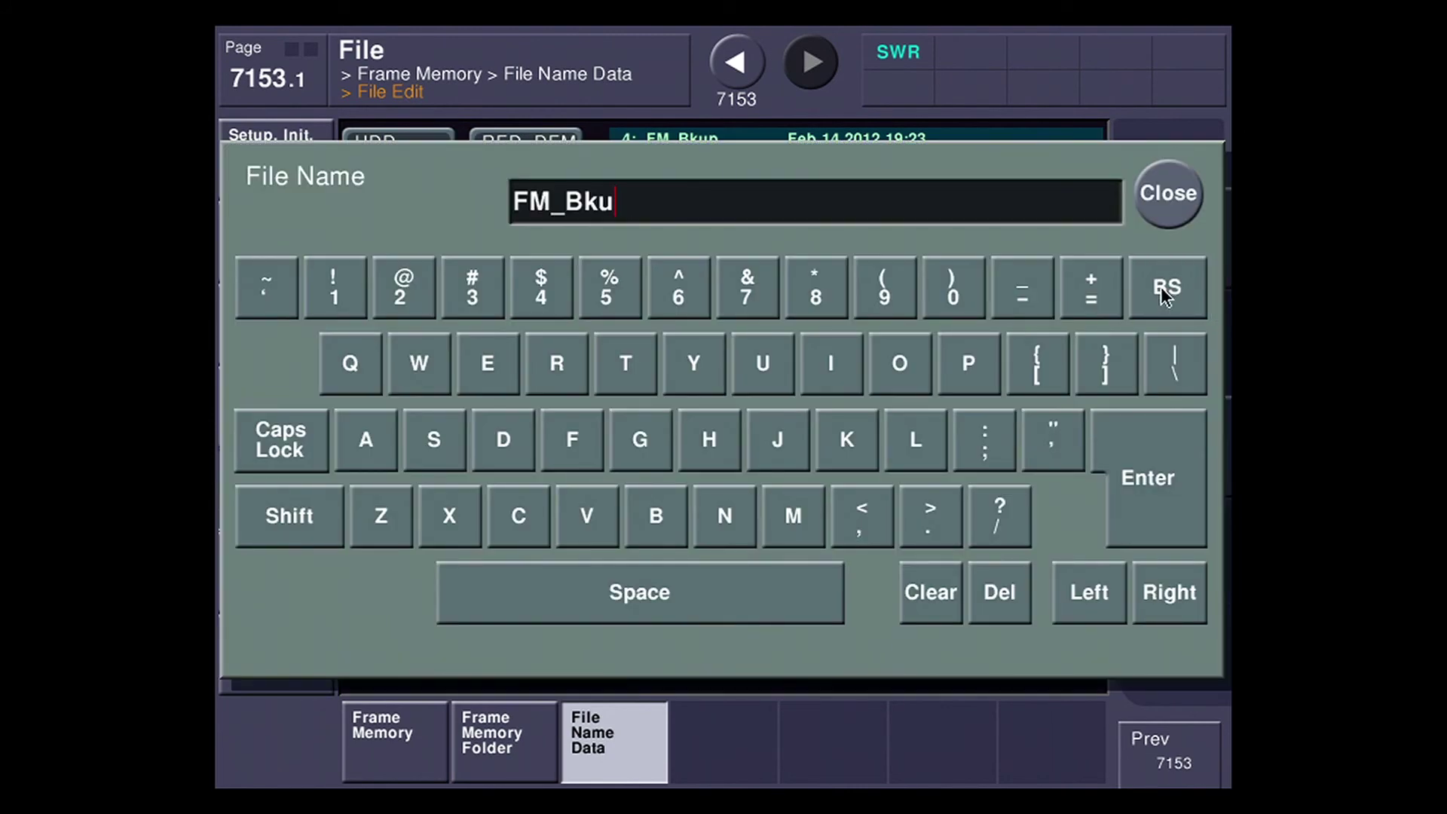
{"action": "left_click", "coordinate": [1162, 284]}
{"action": "left_click", "coordinate": [1164, 286]}
{"action": "left_click", "coordinate": [1167, 287]}
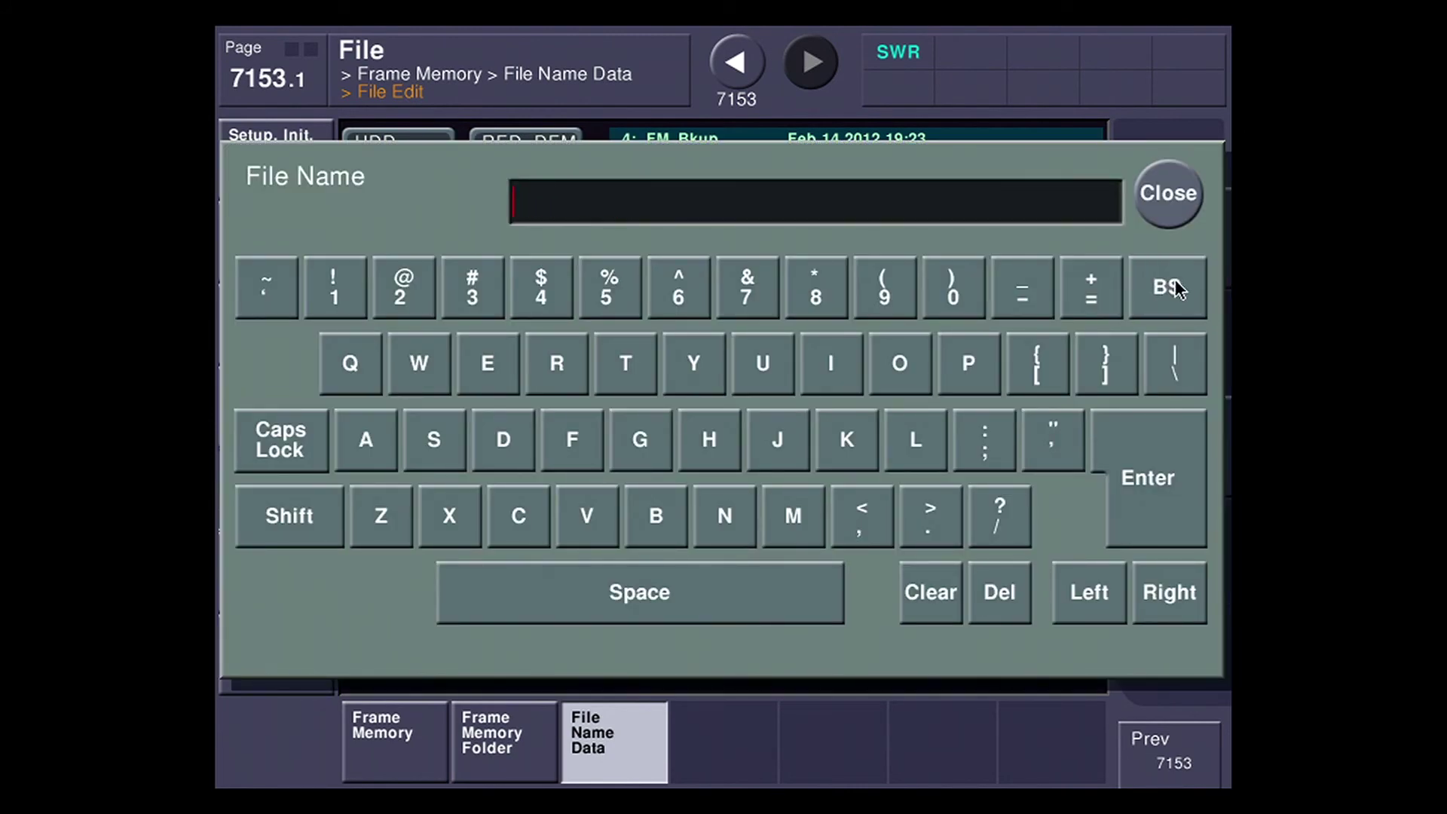
{"action": "left_click", "coordinate": [277, 453]}
{"action": "left_click", "coordinate": [291, 512]}
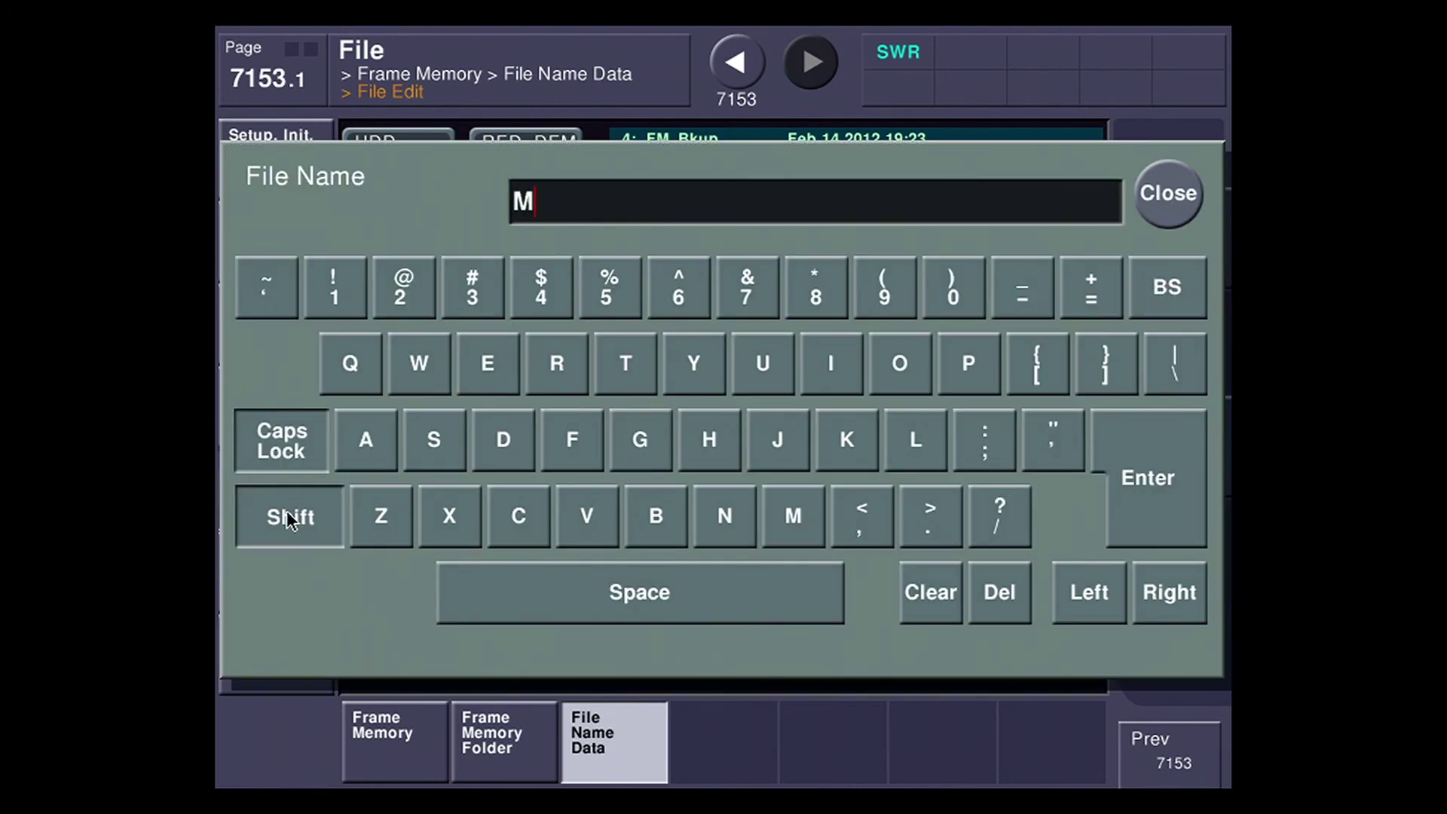
{"action": "left_click", "coordinate": [1026, 273]}
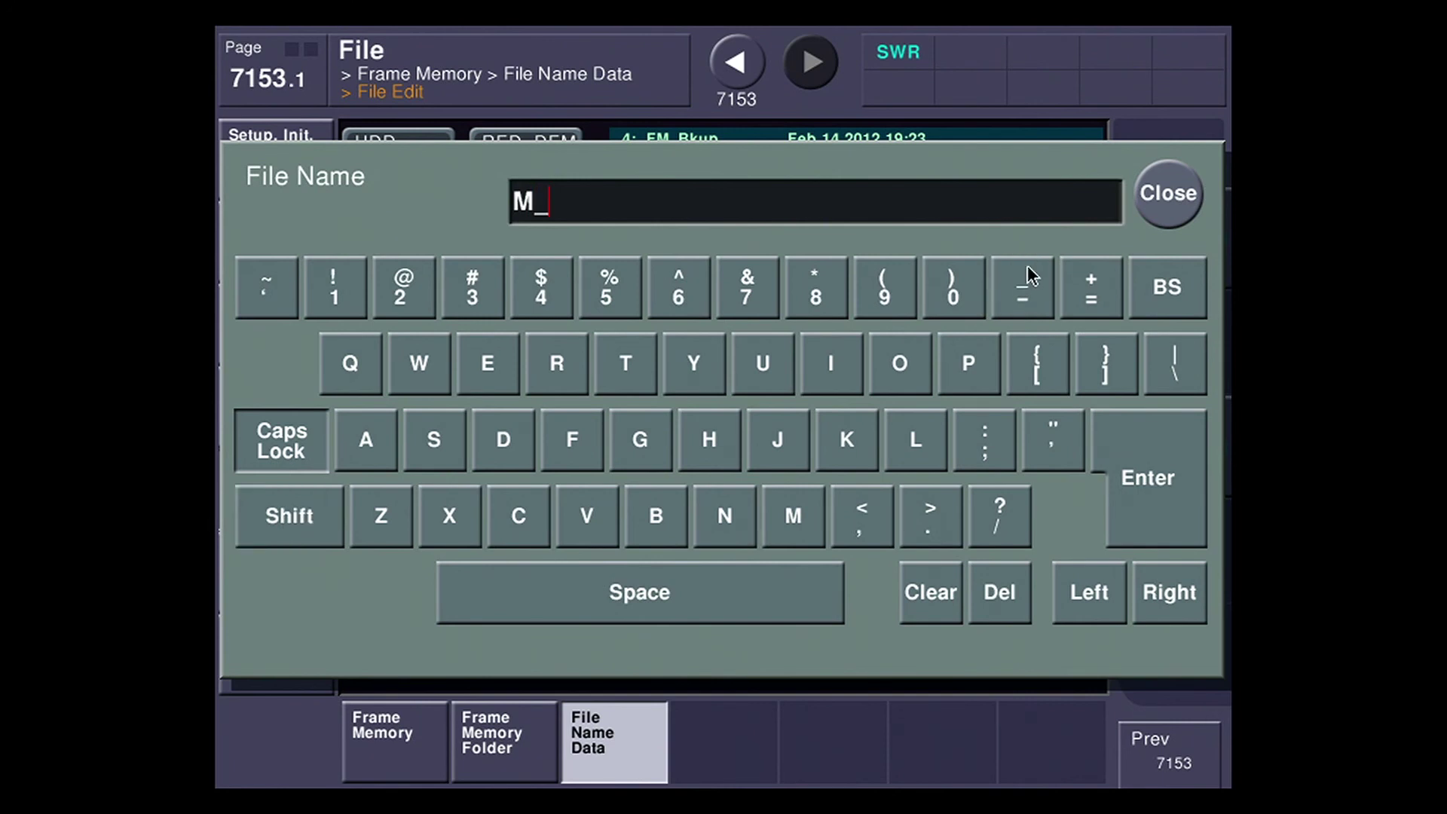
{"action": "left_click", "coordinate": [953, 288]}
{"action": "left_click", "coordinate": [357, 289]}
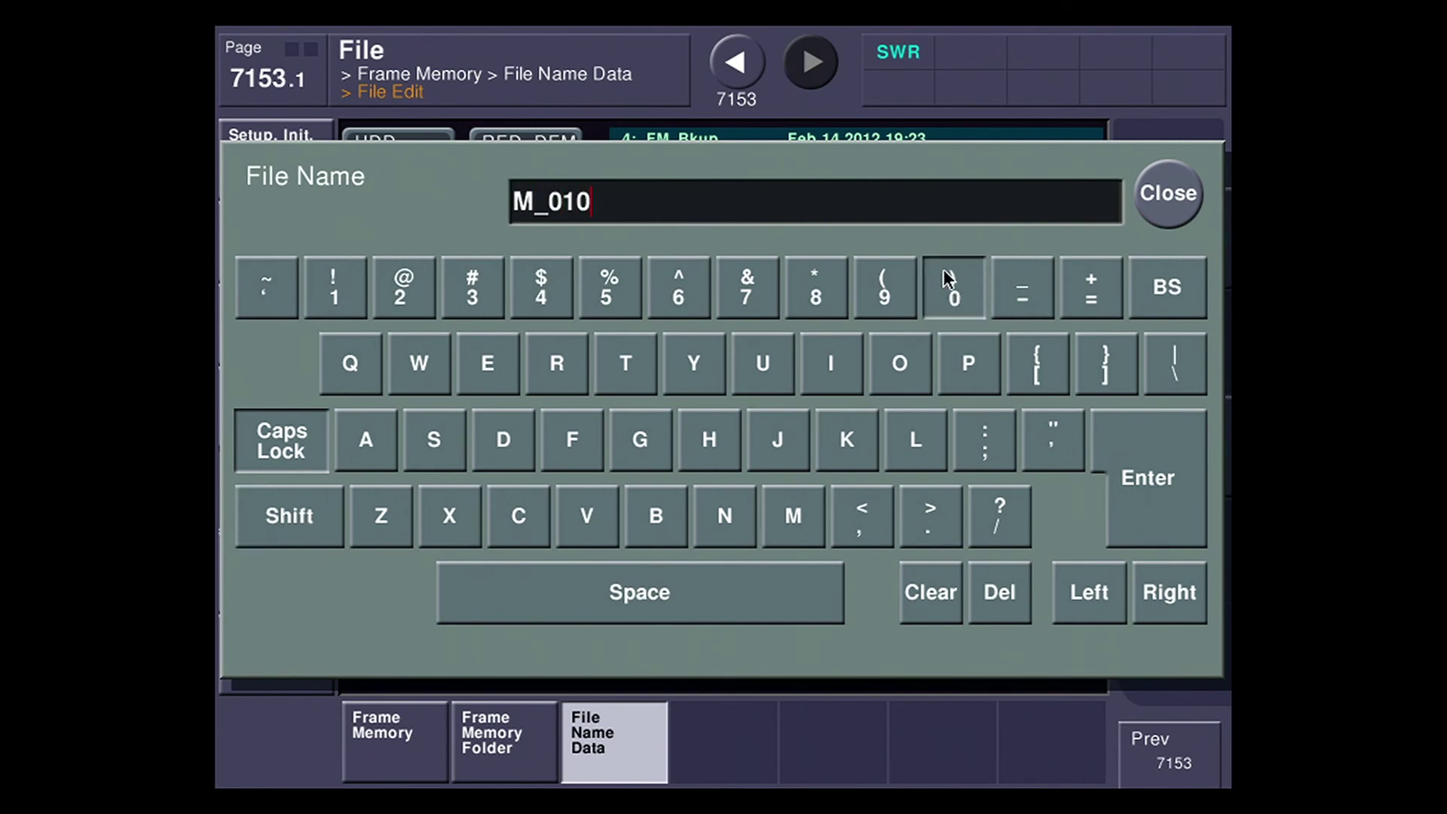